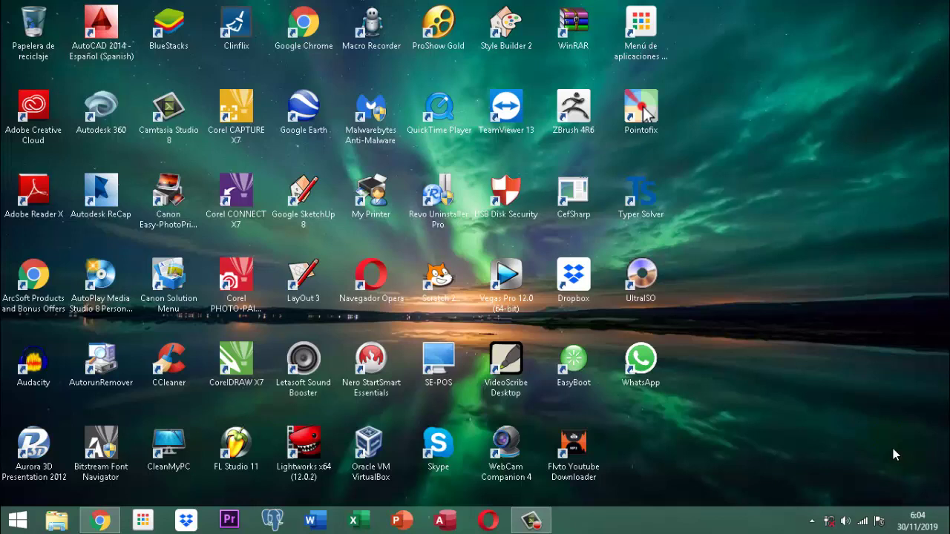
left_click(895, 454)
left_click(893, 454)
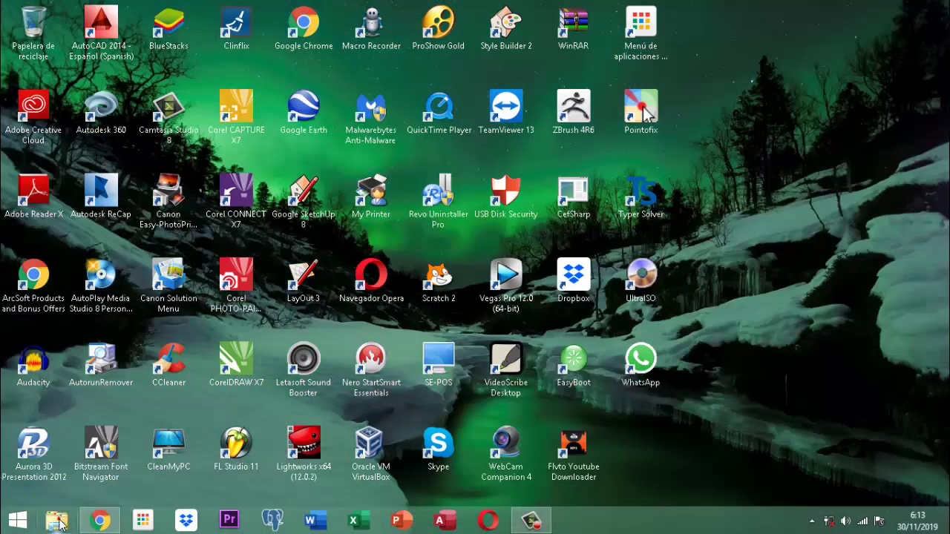
- Open the Vet Project Access database from the documentos 2019 > vet project II folder on drive D
left_click(60, 523)
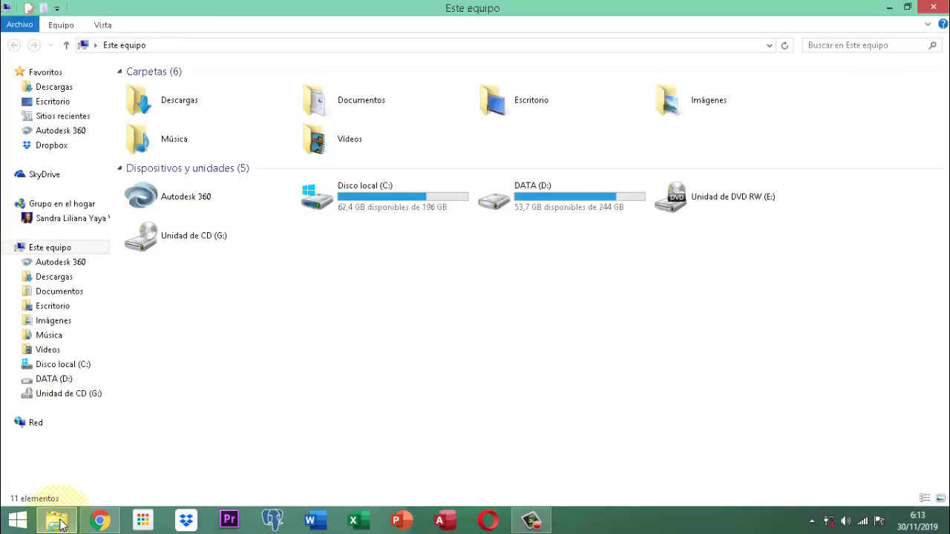
left_click(530, 207)
double_click(531, 206)
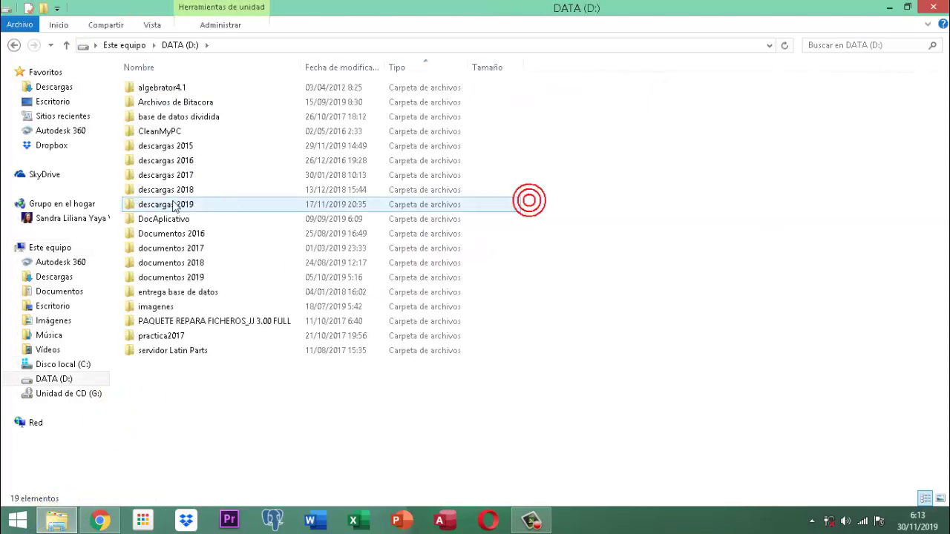
double_click(166, 280)
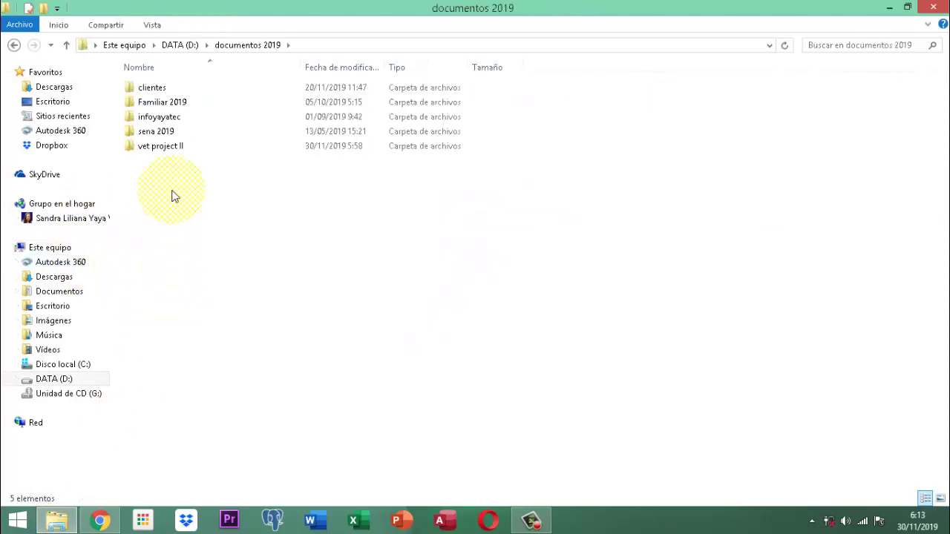
double_click(177, 152)
left_click(175, 148)
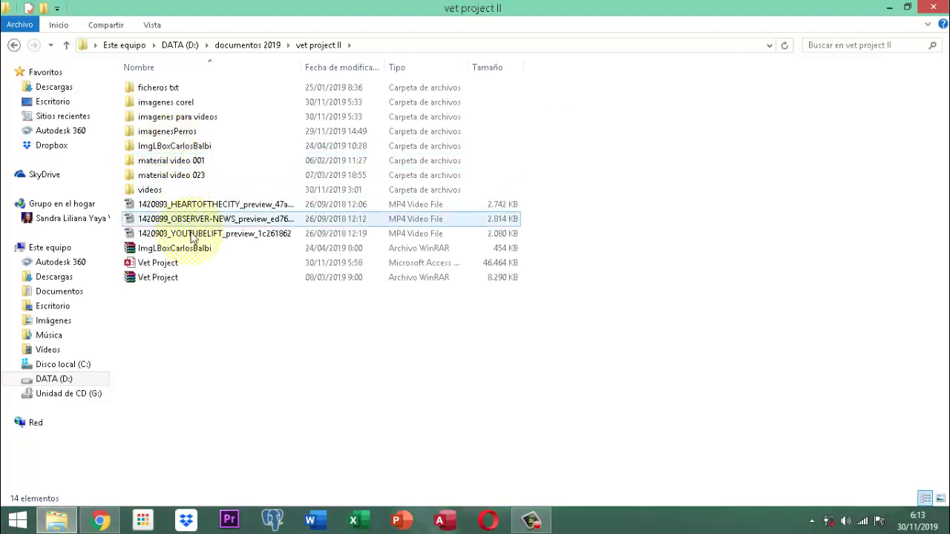
left_click(177, 265)
double_click(172, 265)
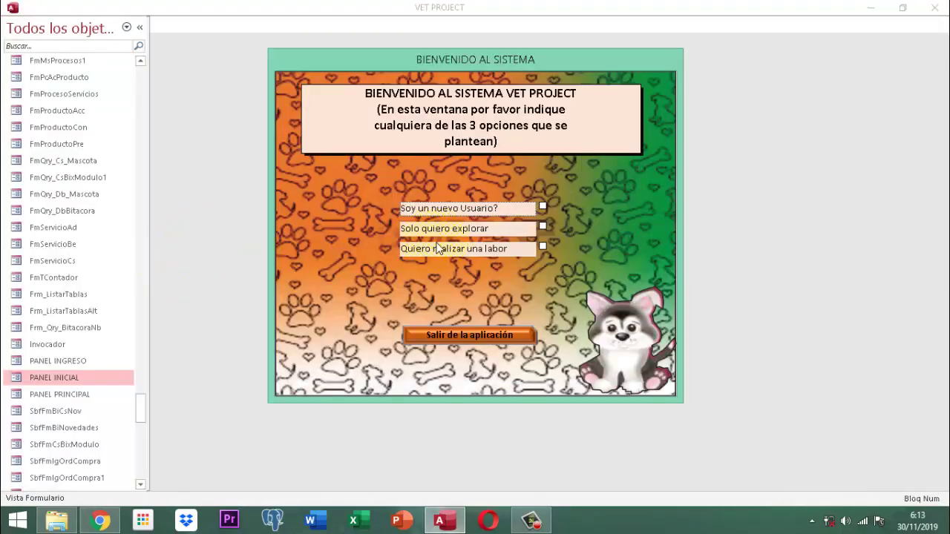
- Choose "Quiero realizar una labor", select a user from the user list and log in with the account password
left_click(544, 247)
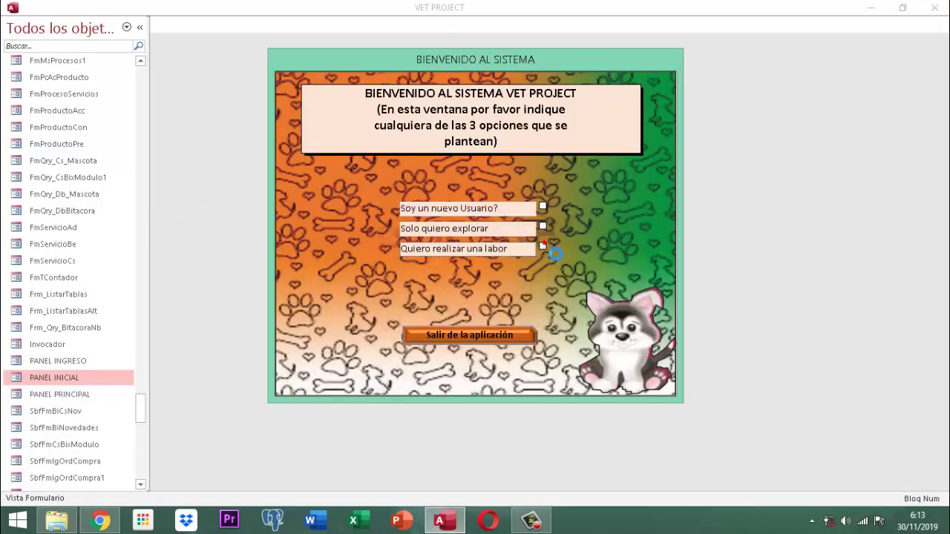
scroll(332, 216, "down", 2)
left_click(280, 232)
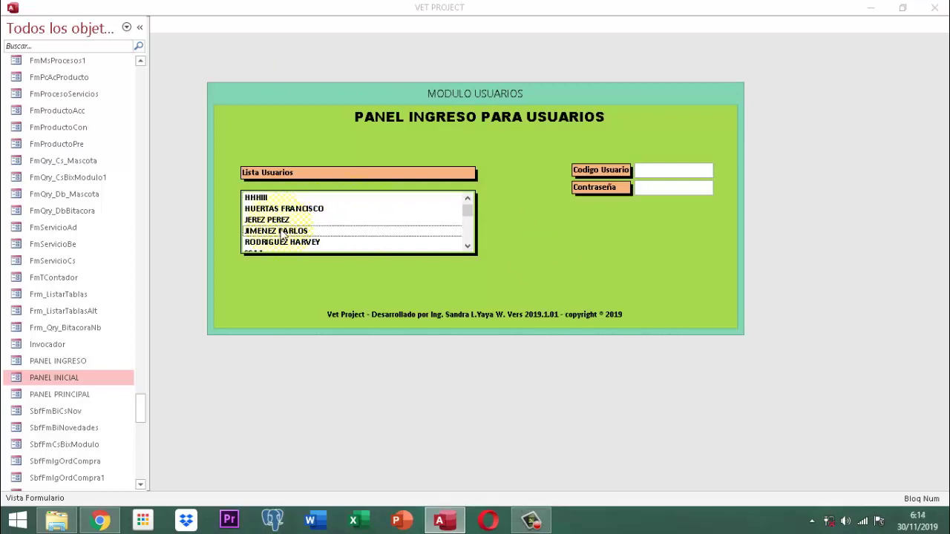
double_click(281, 233)
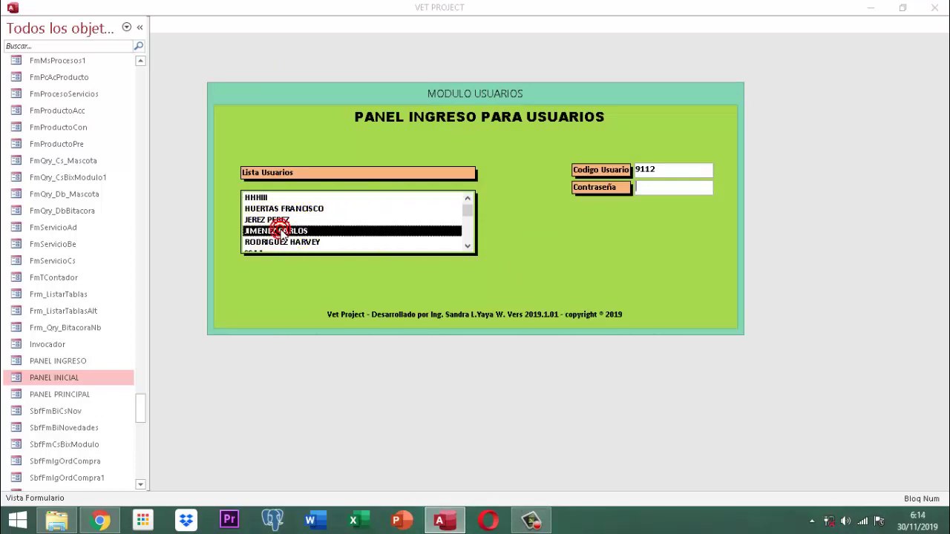
type("***")
key("Return")
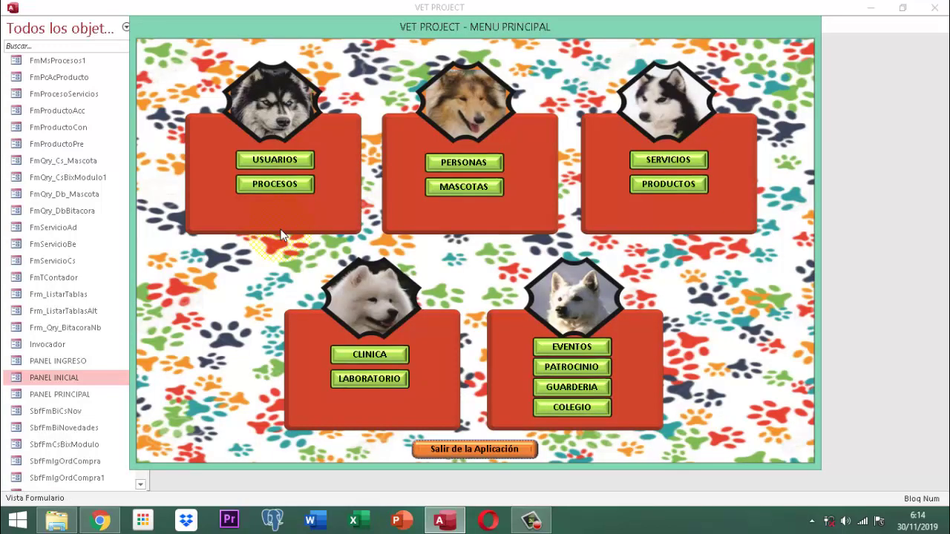
- View the existing appointments in the pets module's Citas form without creating a new one, and return to the main menu
left_click(453, 188)
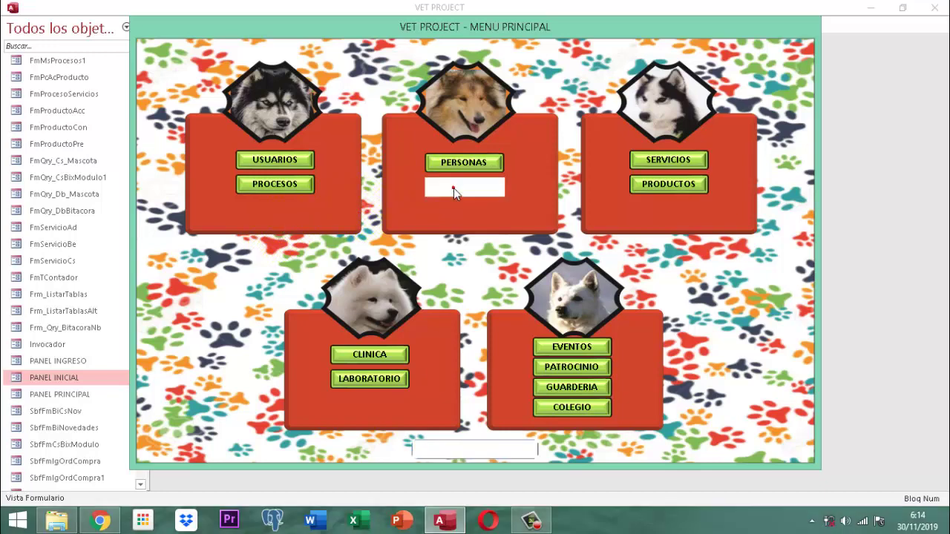
left_click(668, 202)
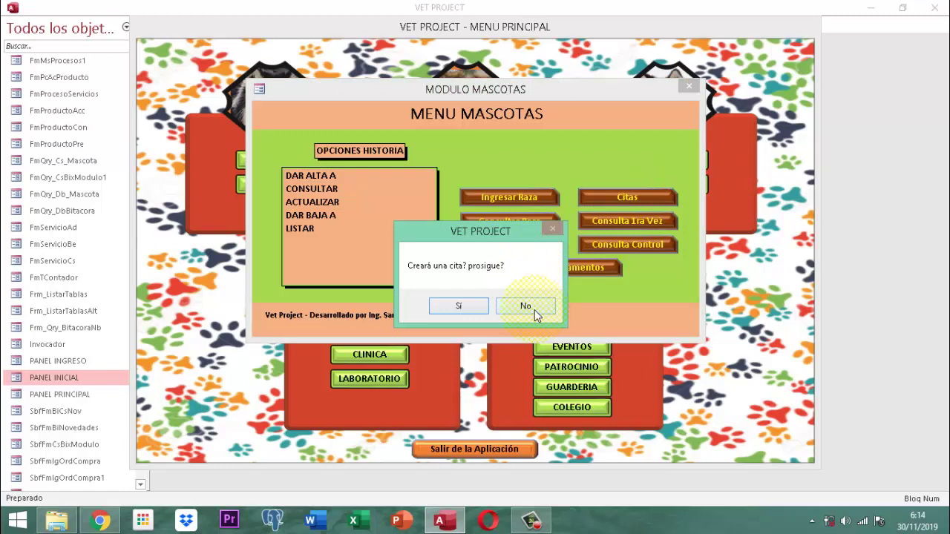
left_click(535, 312)
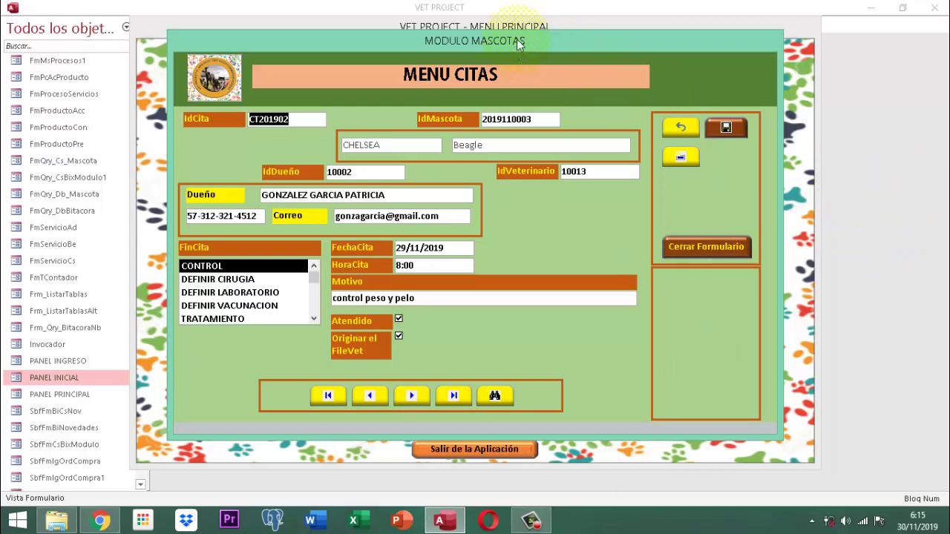
left_click(709, 248)
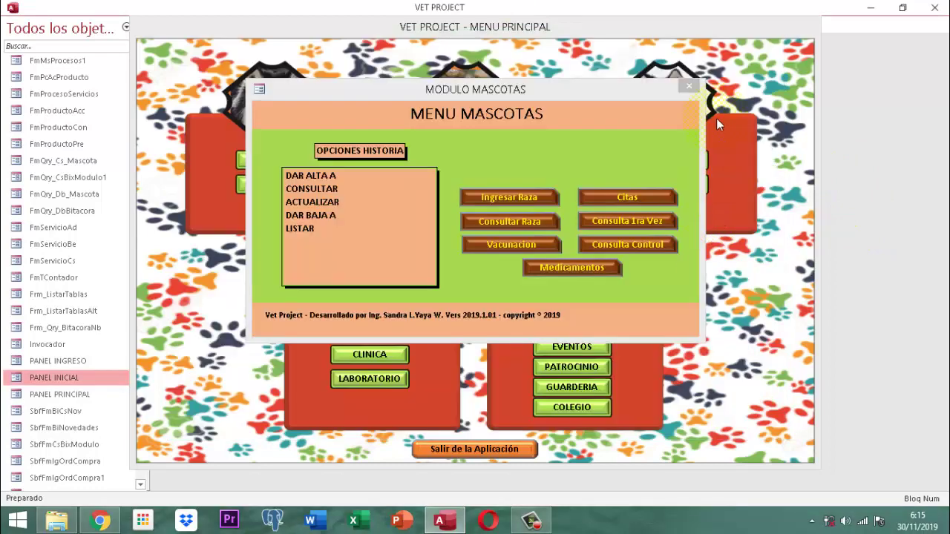
left_click(689, 86)
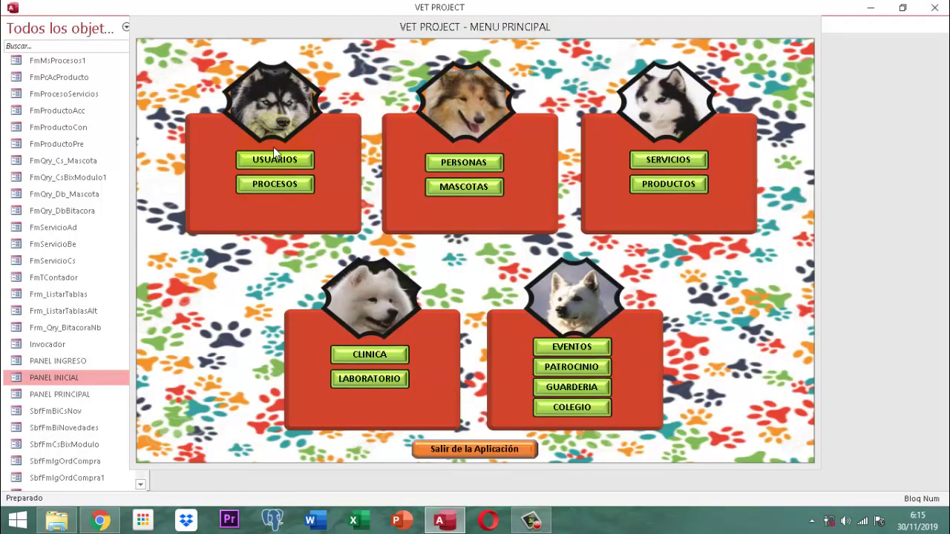
- Activate the ribbon options from the Procesos module by entering the activation password
left_click(269, 183)
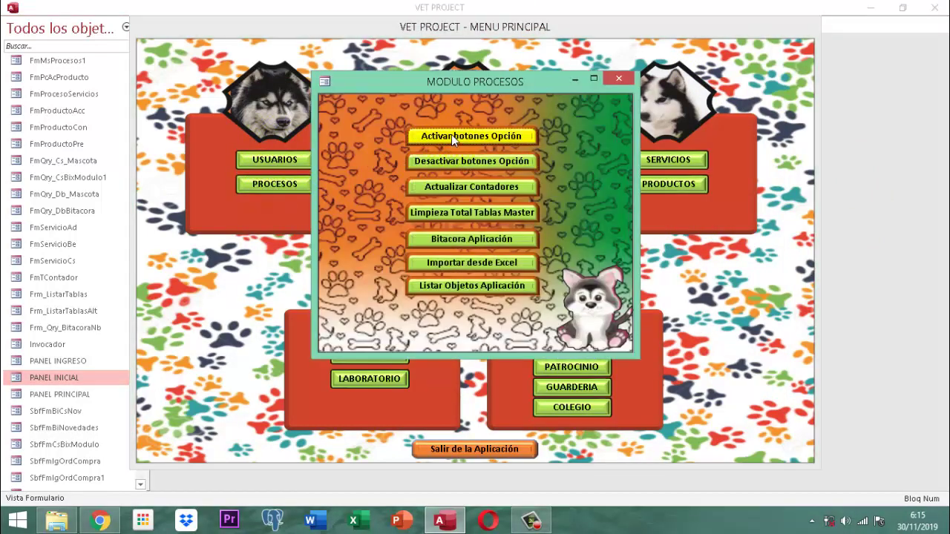
left_click(451, 135)
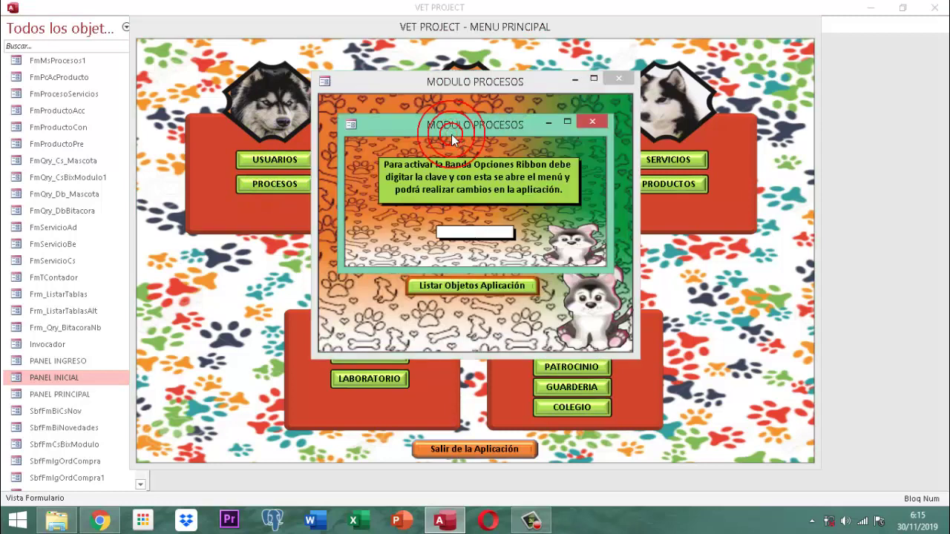
type("******")
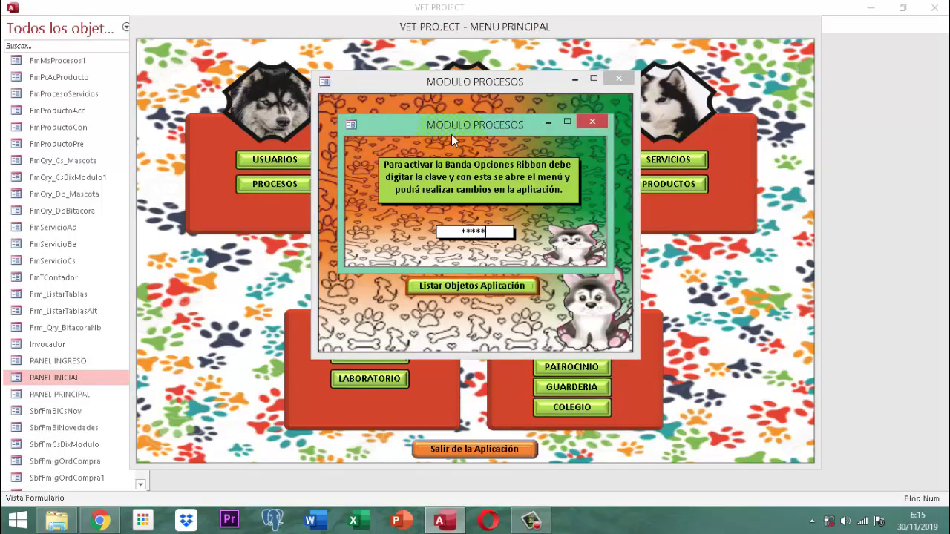
key("Return")
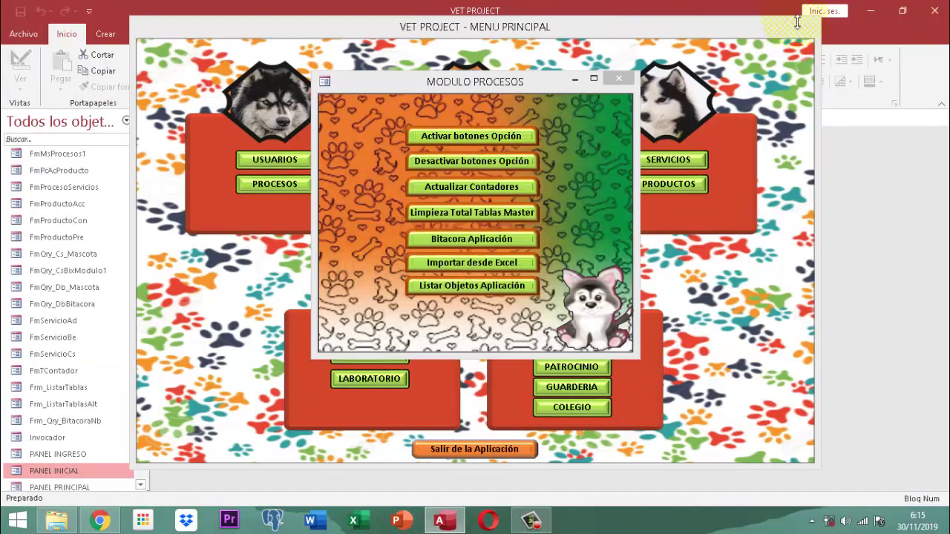
- Close the Modulo Procesos window and the Vet Project main menu form
left_click(619, 78)
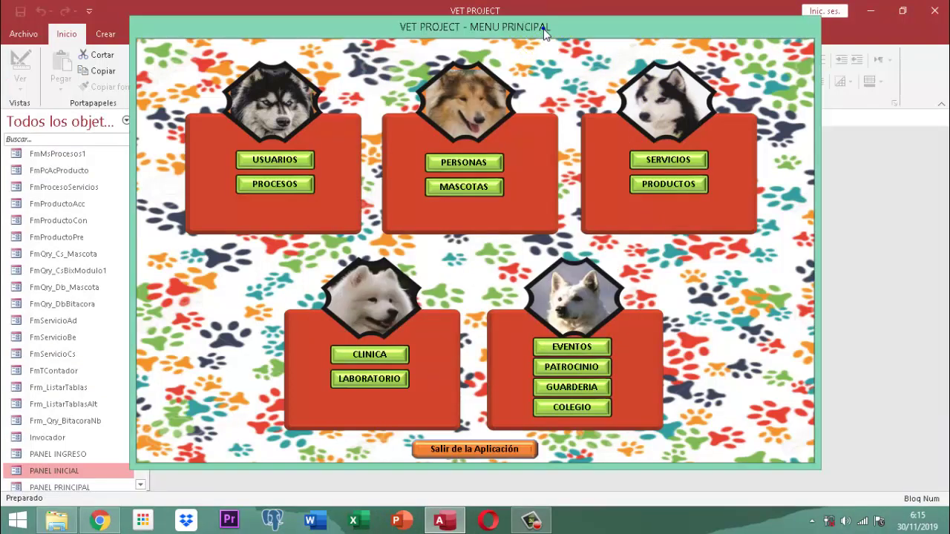
right_click(543, 28)
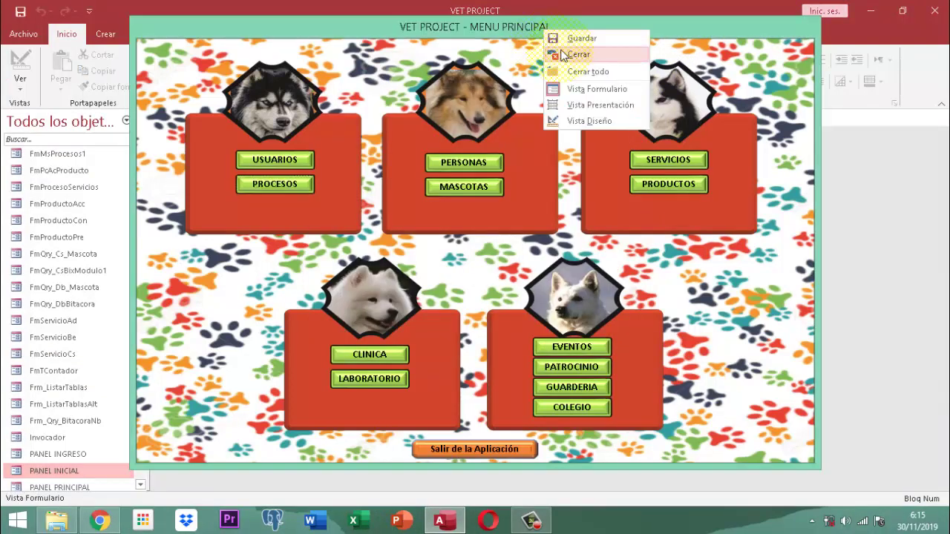
left_click(562, 55)
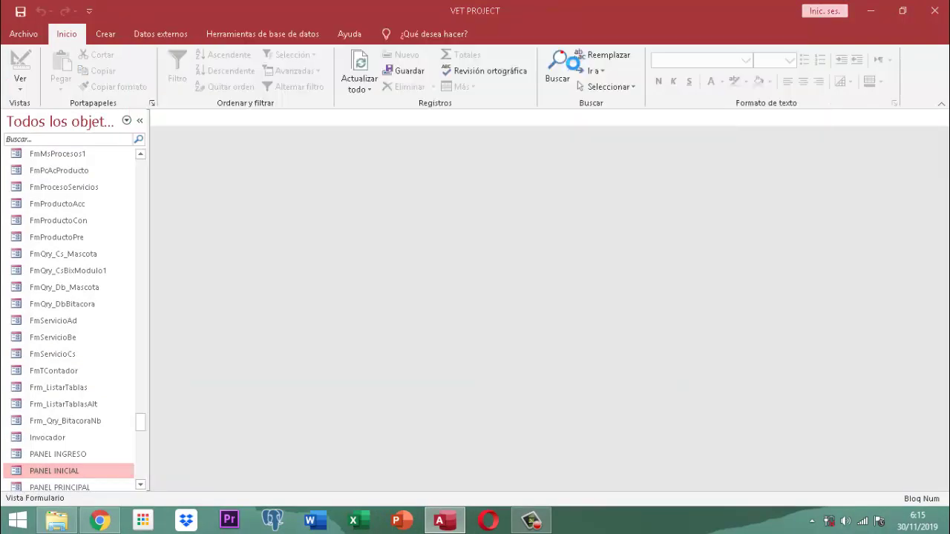
- Filter the database objects by "fmacmm" and paste a copy of the FmAcMmascota_Citas form
left_click(99, 141)
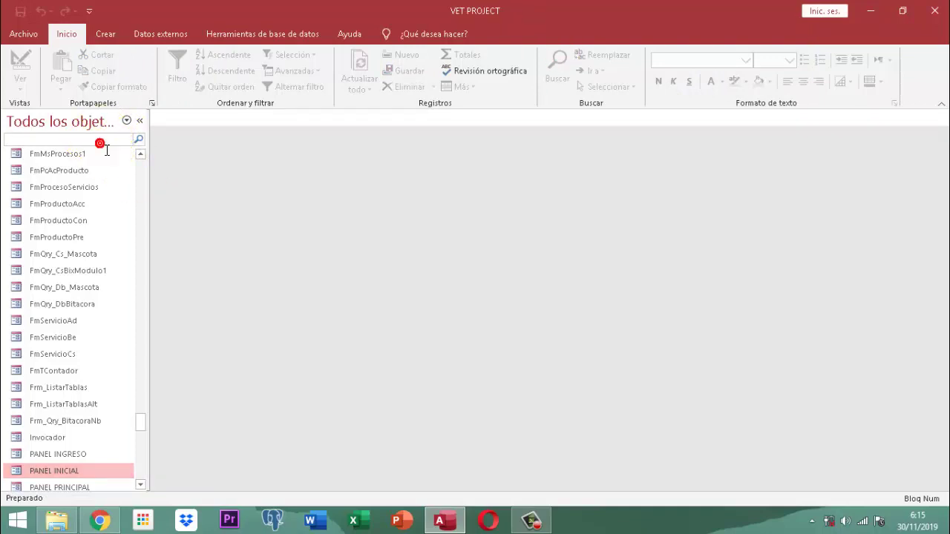
left_click(100, 143)
type("fmacmm")
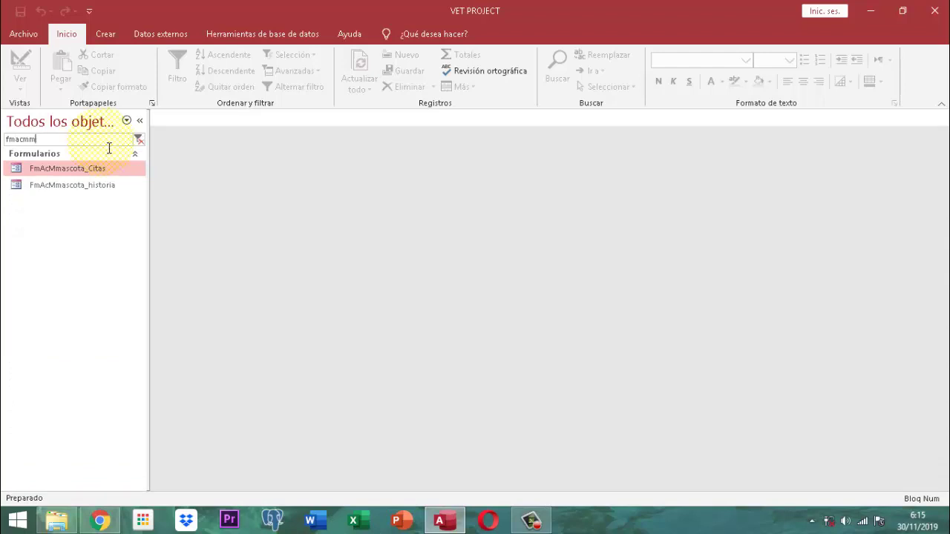
right_click(63, 169)
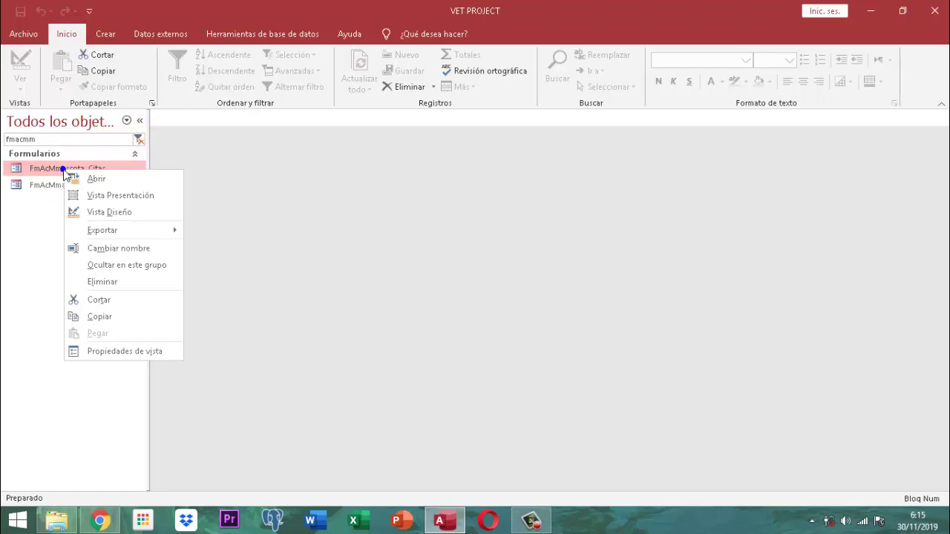
left_click(94, 317)
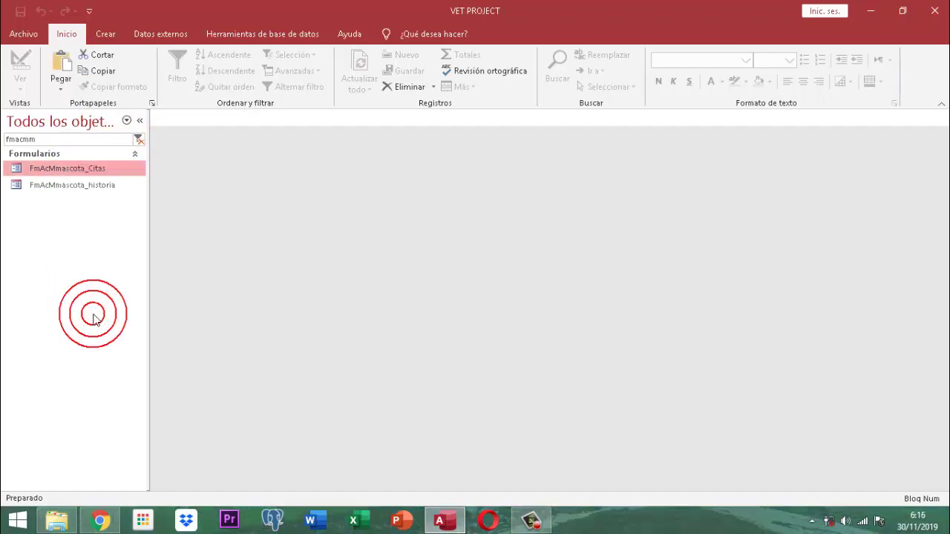
key("ctrl+v")
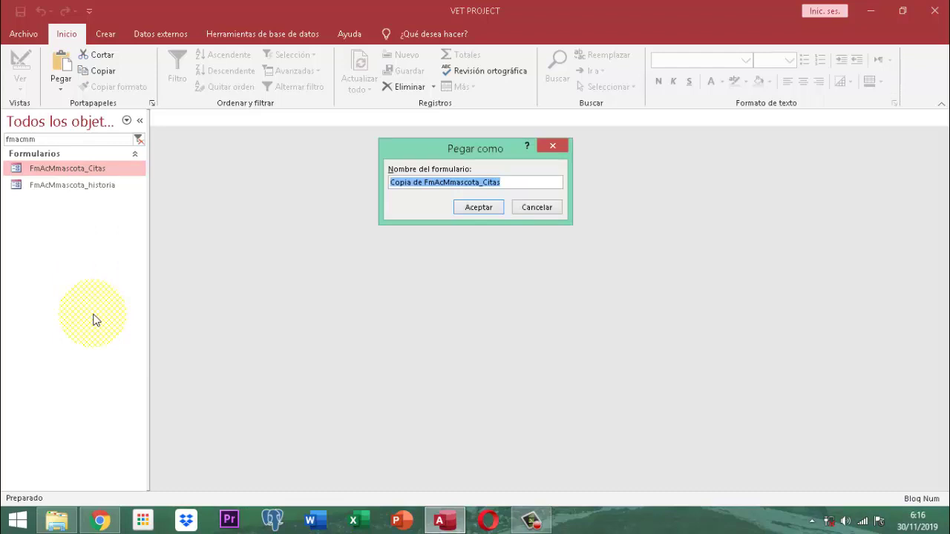
- Name the pasted form copy FmCsMmascota_Citas_Vet and accept it
key("End")
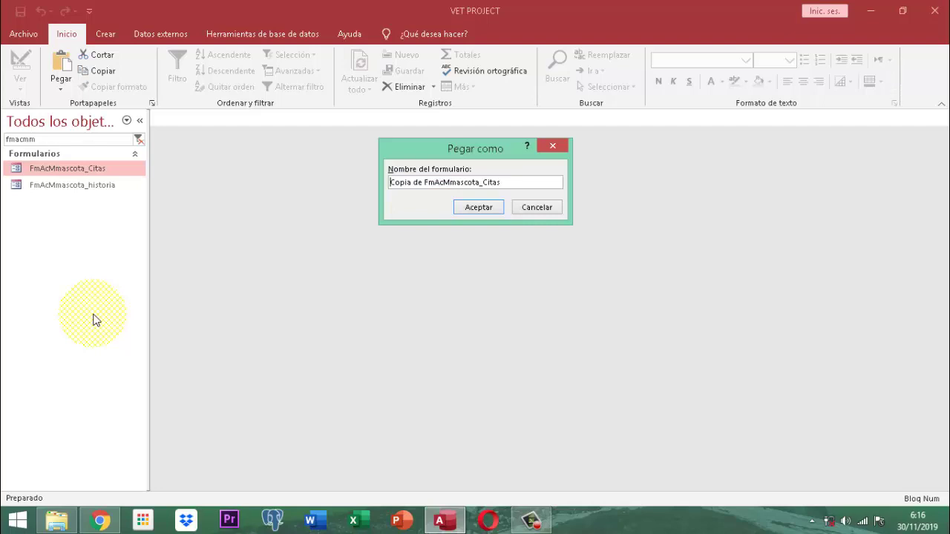
key("Delete")
key("Delete")
key("Delete")
key("Delete")
key("Delete")
key("Delete")
key("Delete")
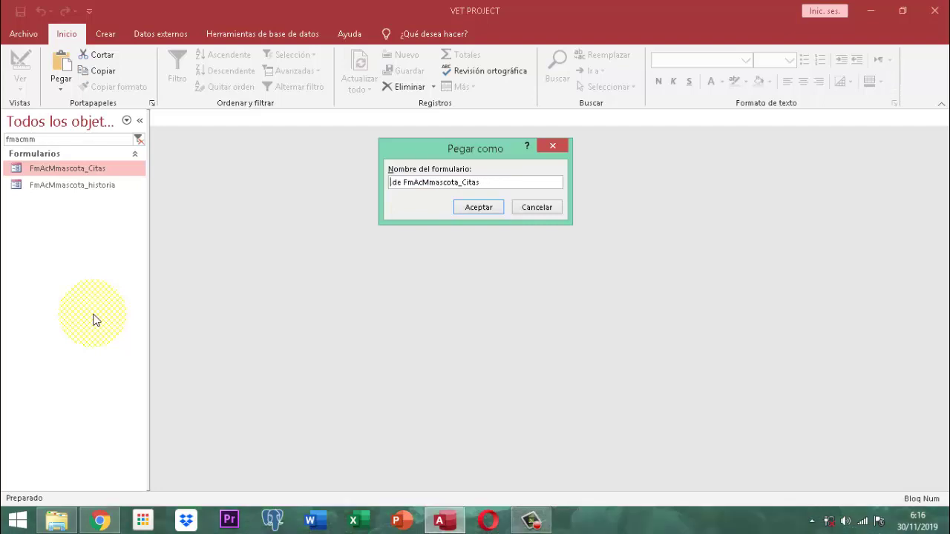
key("Delete")
key("Delete")
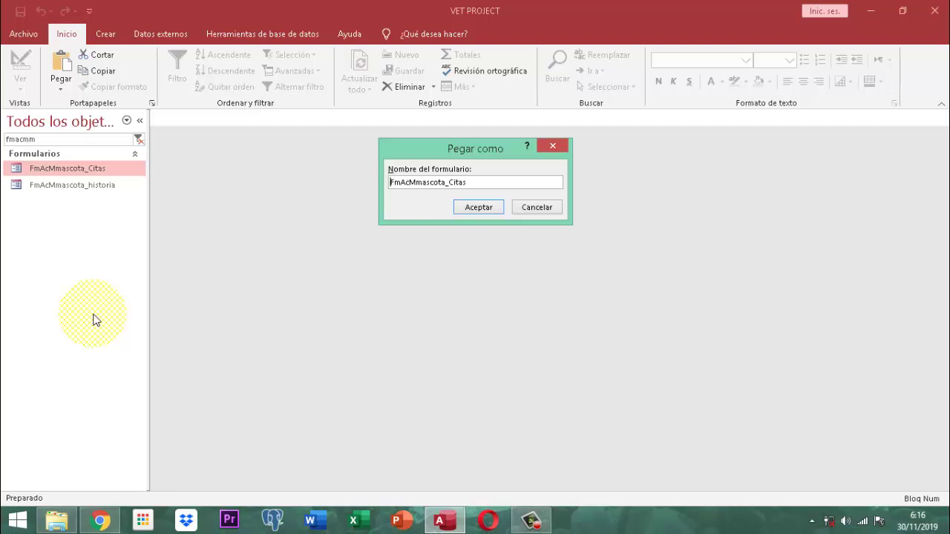
key("Right")
key("Right")
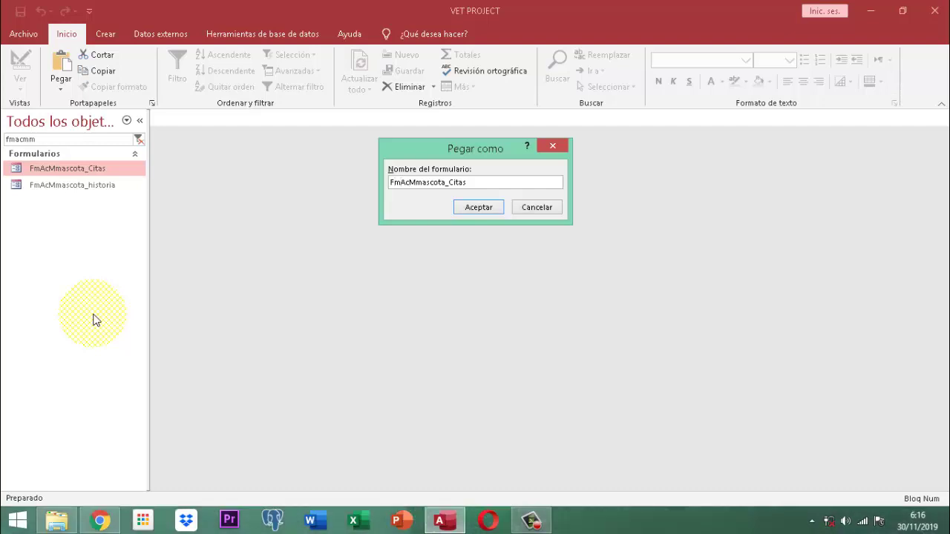
key("shift+Right")
key("shift+Right")
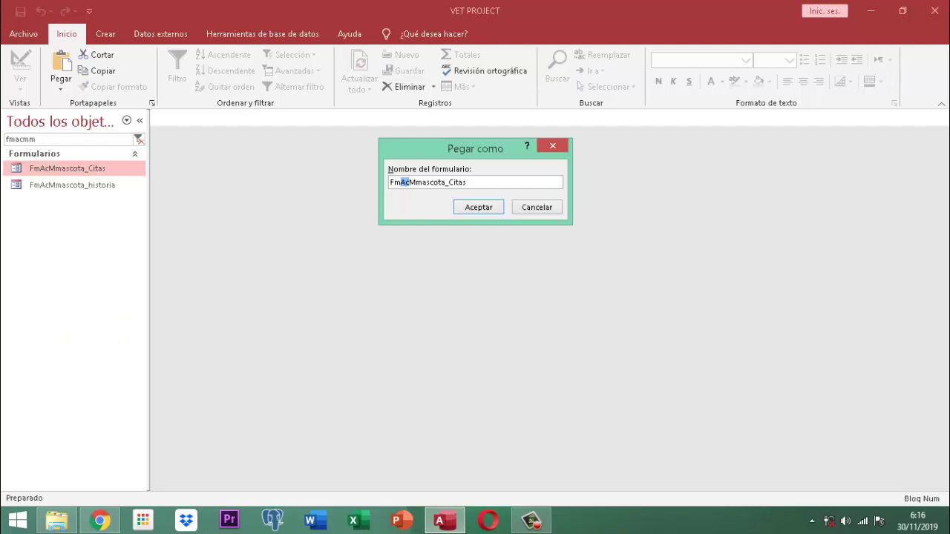
type("Citas")
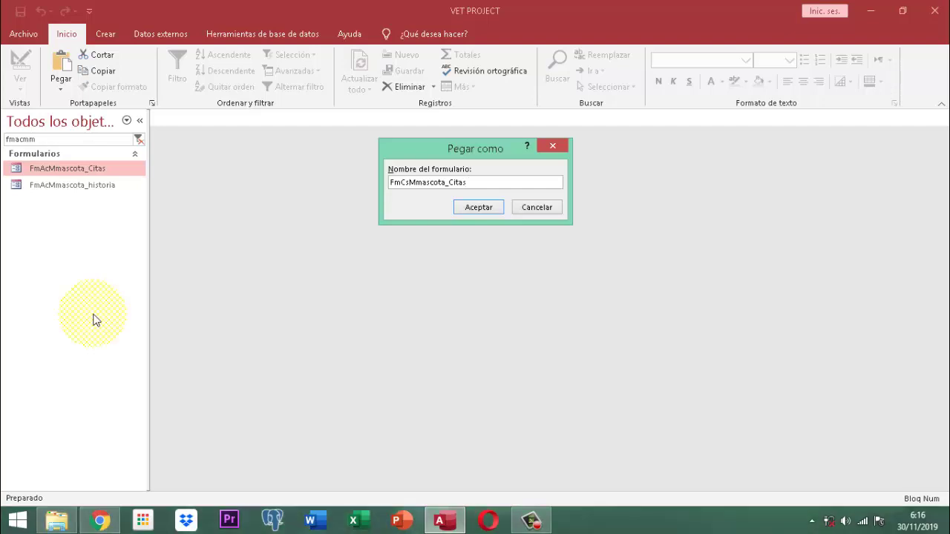
type("_")
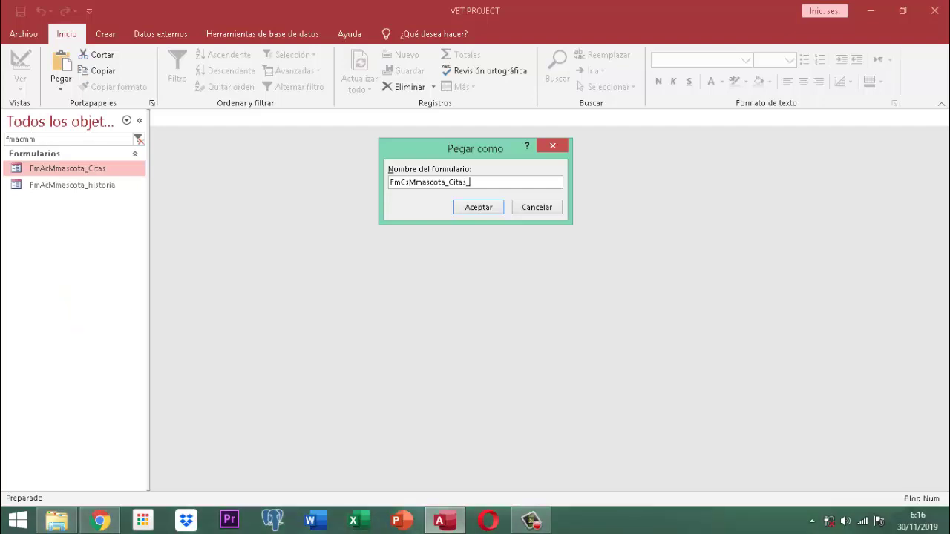
type("Vet")
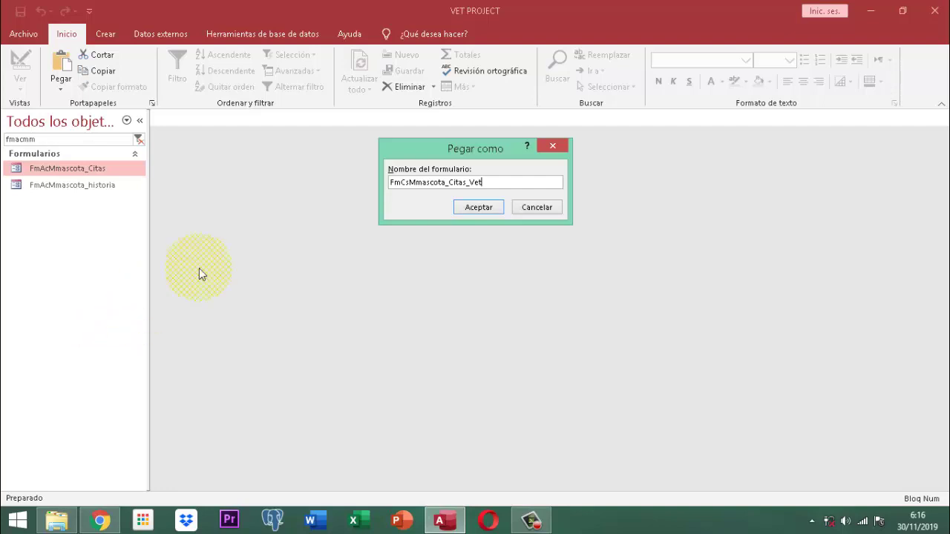
left_click(478, 207)
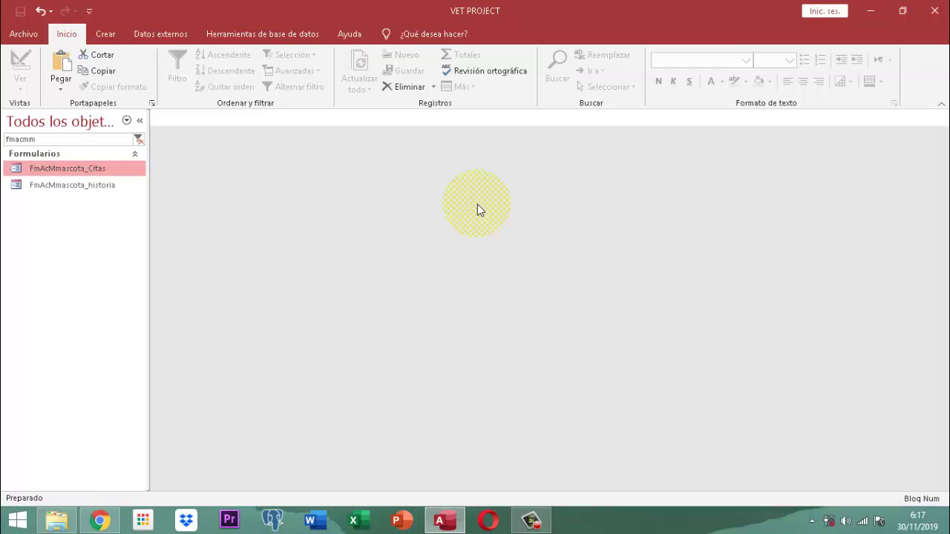
- Create a query in design view from the Mmascota_Citas and MpPersonas1 tables, joining IdVeterinario to IDPER
left_click(100, 35)
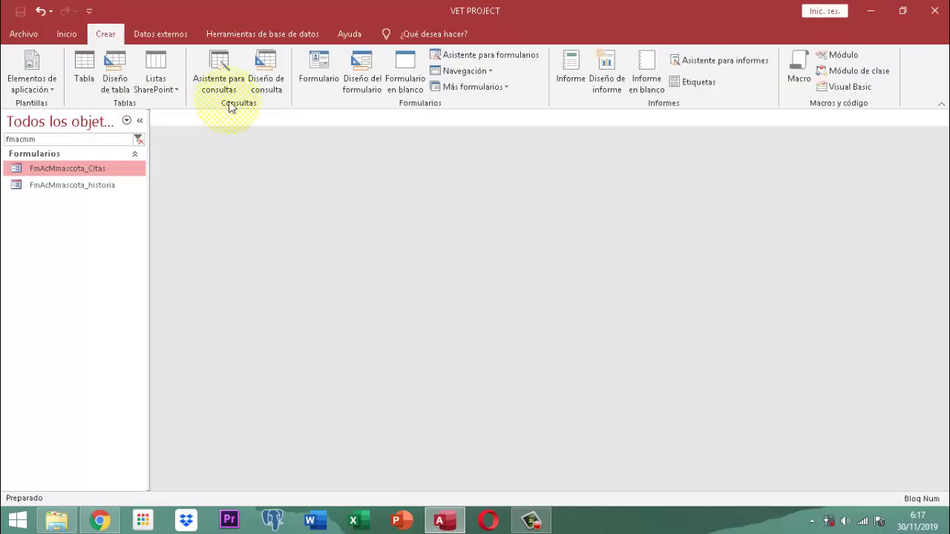
left_click(256, 72)
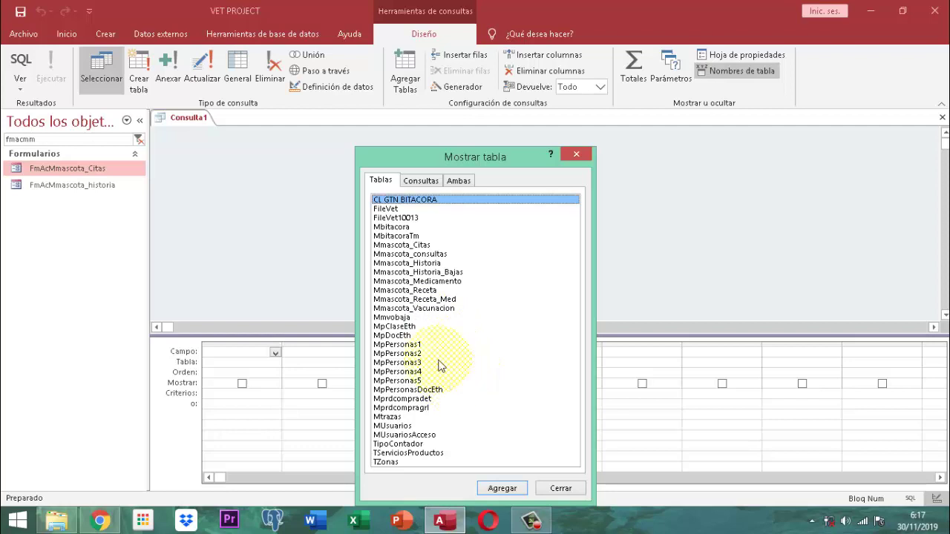
left_click(425, 247)
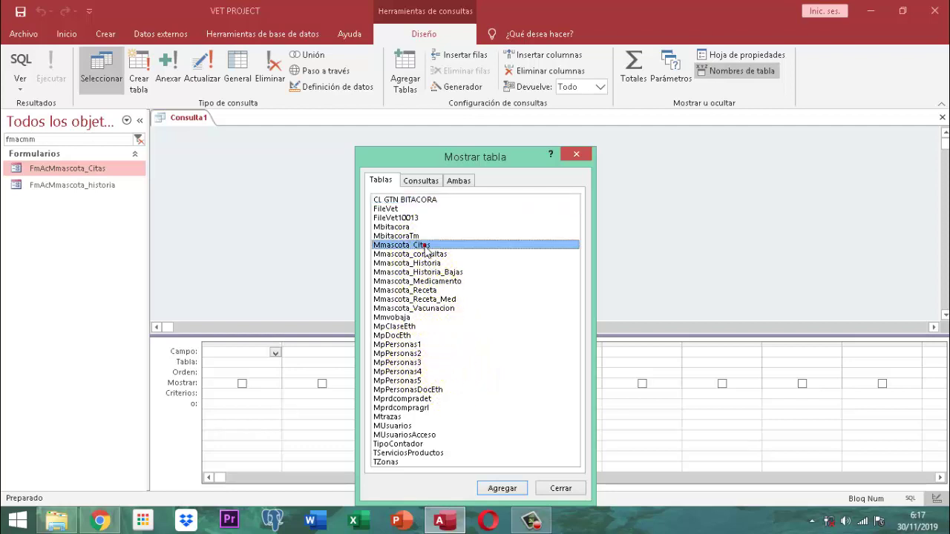
left_click(507, 491)
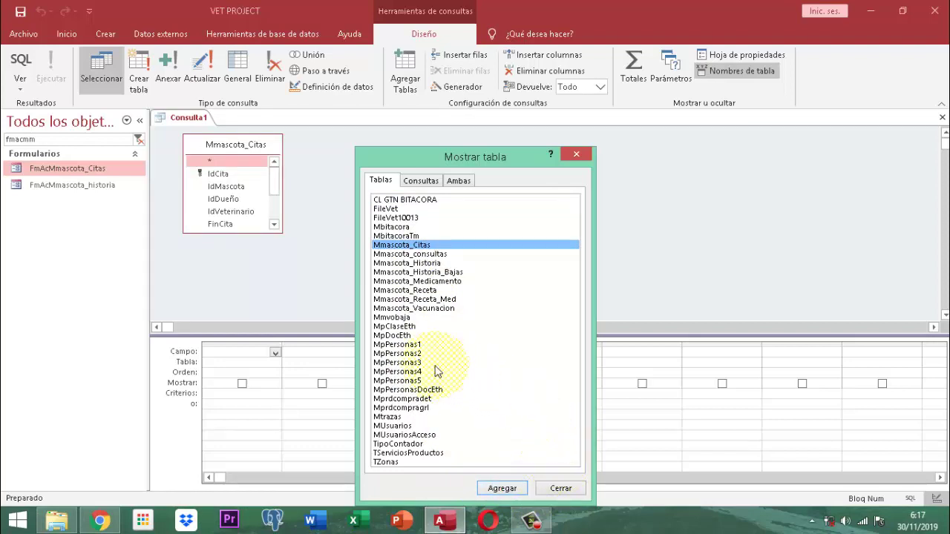
left_click(416, 354)
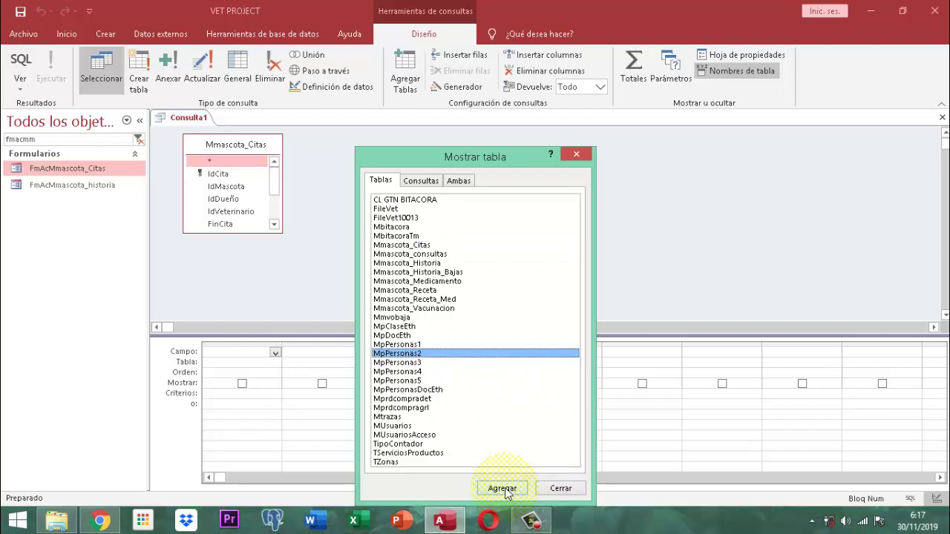
key("Up")
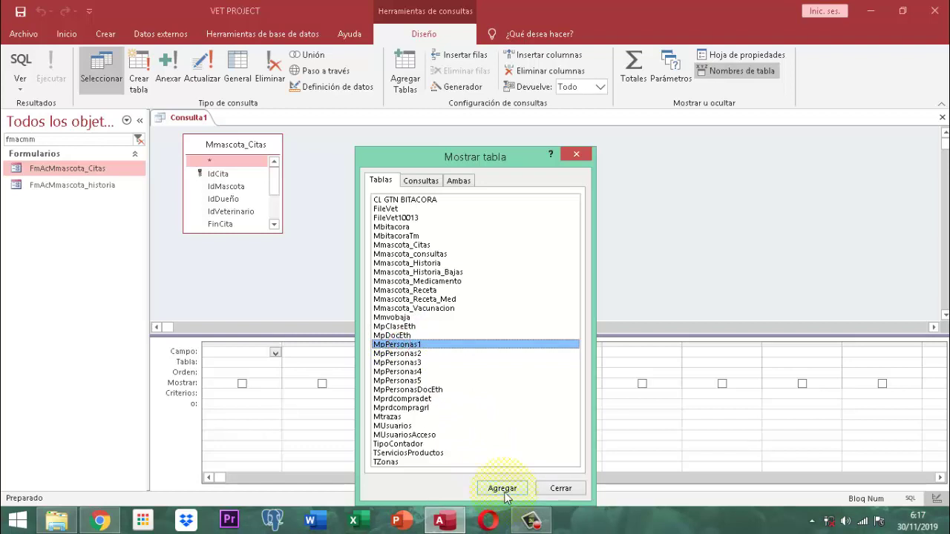
left_click(503, 490)
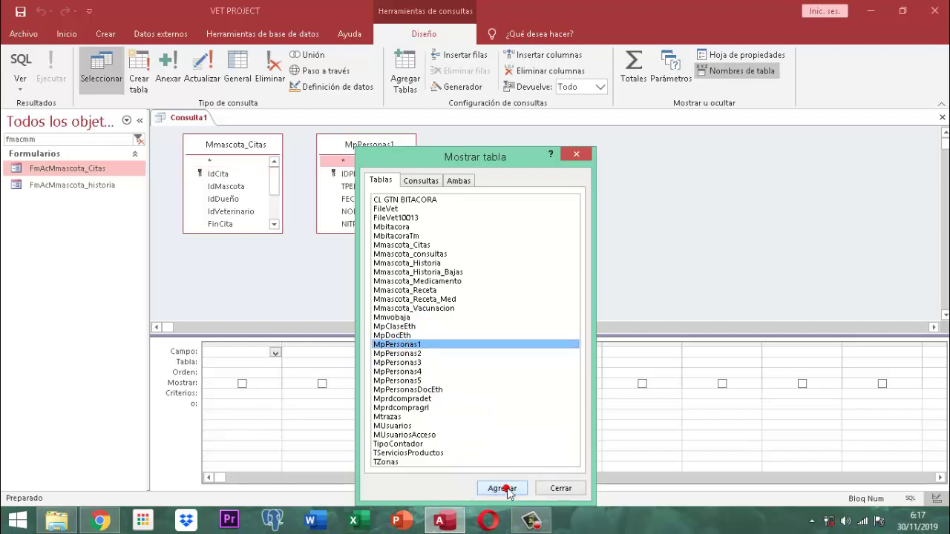
left_click(560, 489)
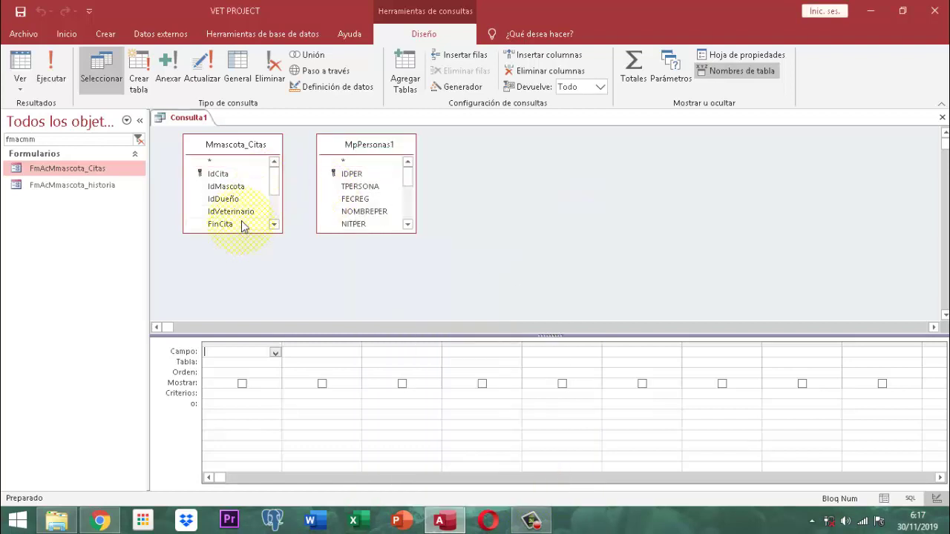
scroll(254, 215, "down", 1)
left_click_drag(253, 203, 352, 176)
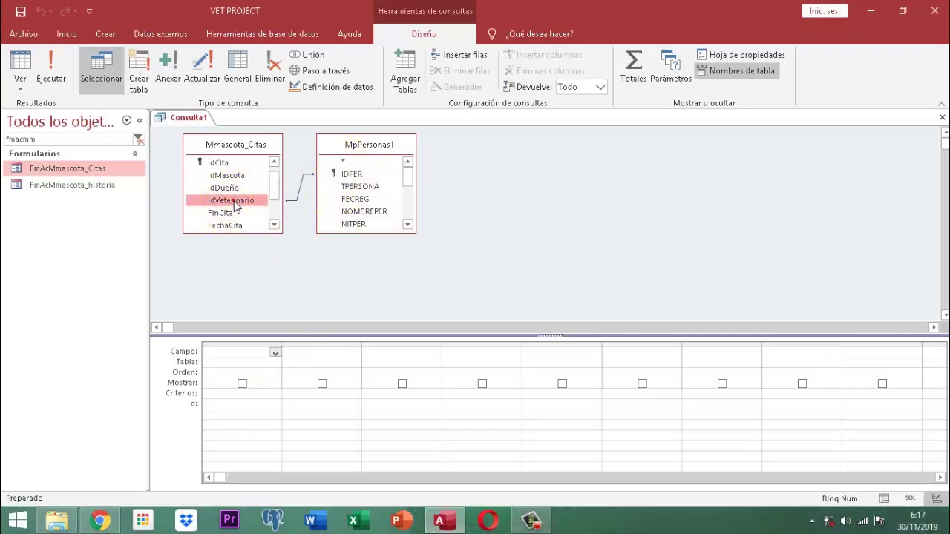
- Add IdVeterinario, NOMBREPER and FechaCita to the query grid in that order, and run the query to check its records
left_click_drag(235, 207, 235, 356)
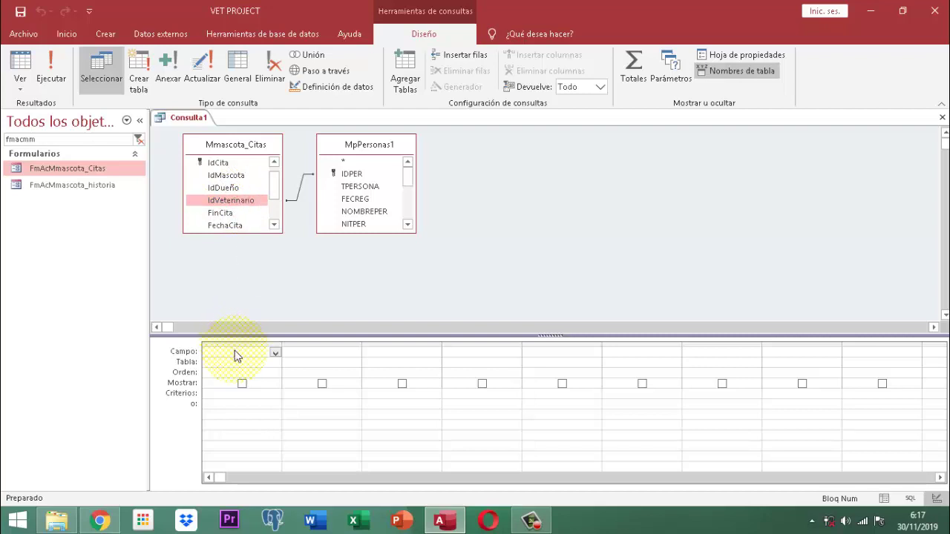
left_click_drag(242, 225, 302, 360)
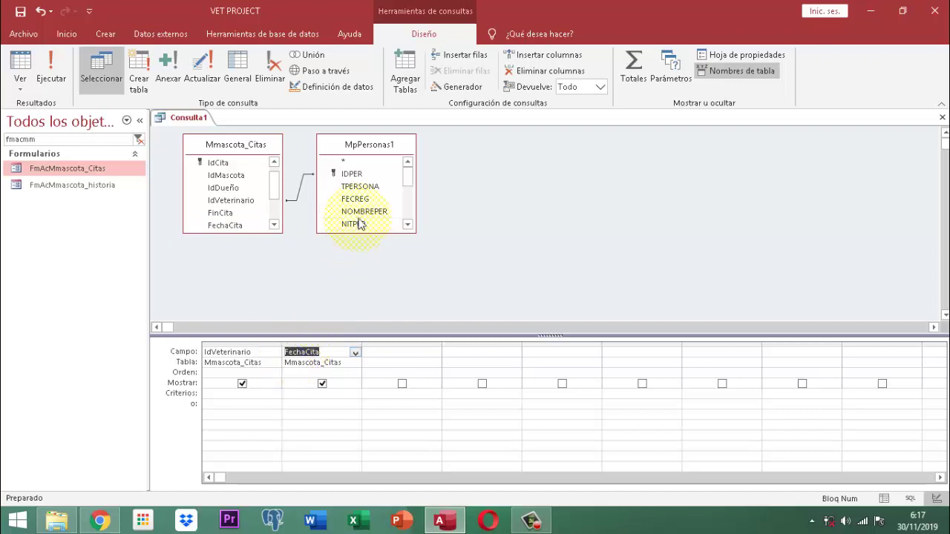
left_click_drag(353, 213, 293, 364)
left_click(58, 68)
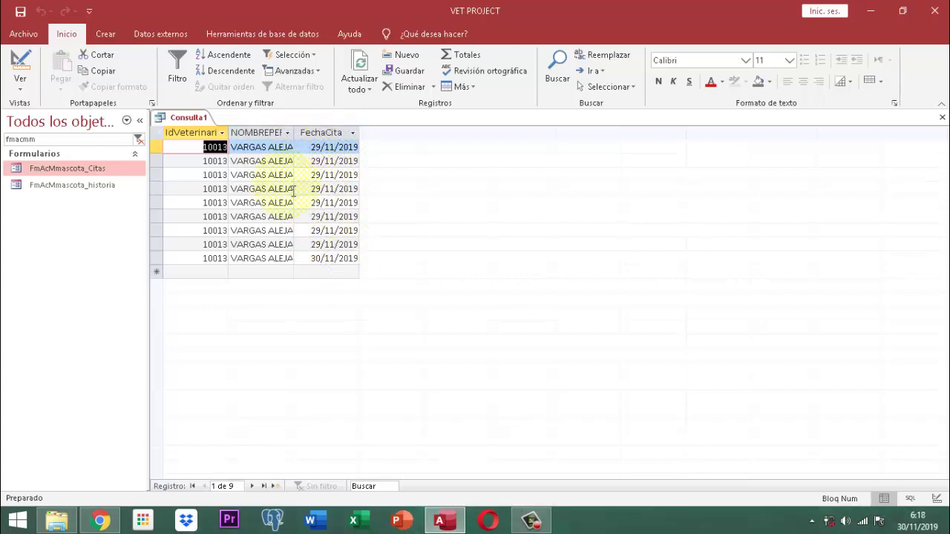
left_click(19, 68)
- Save the query as Qry_Cs_Citas_Vet
right_click(179, 117)
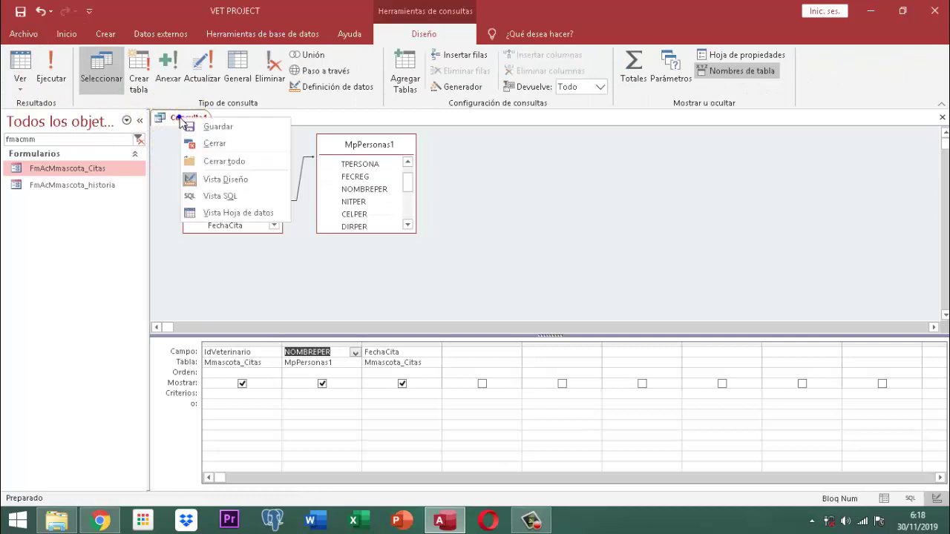
left_click(226, 127)
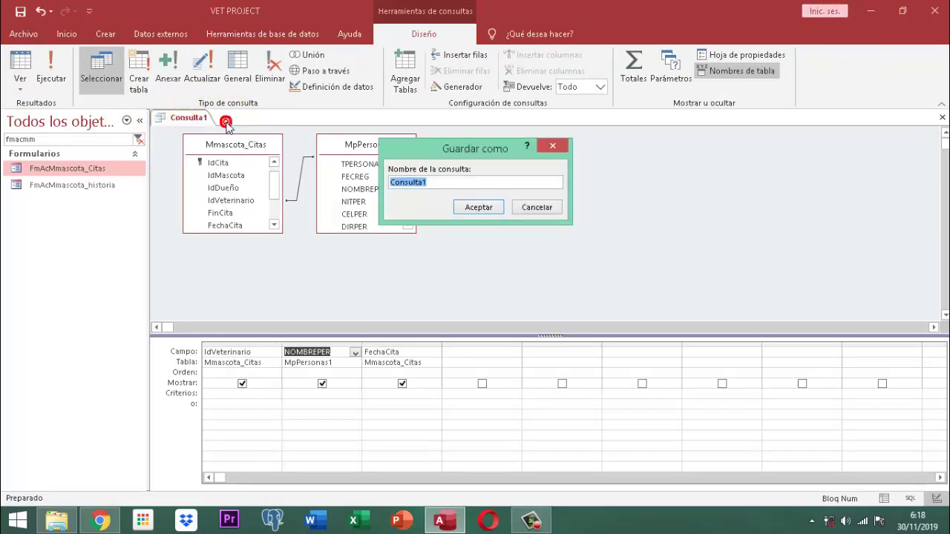
type("Q")
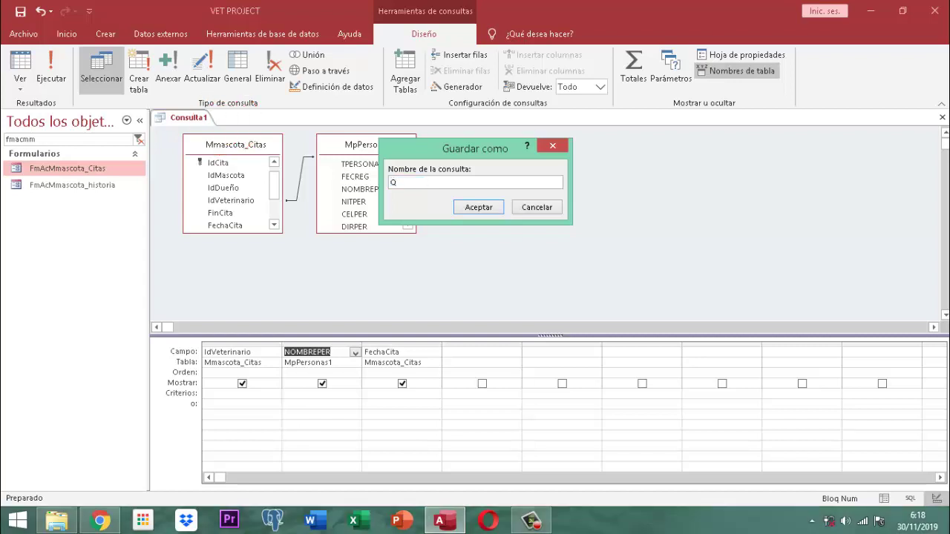
type("ry_Cs_Citas")
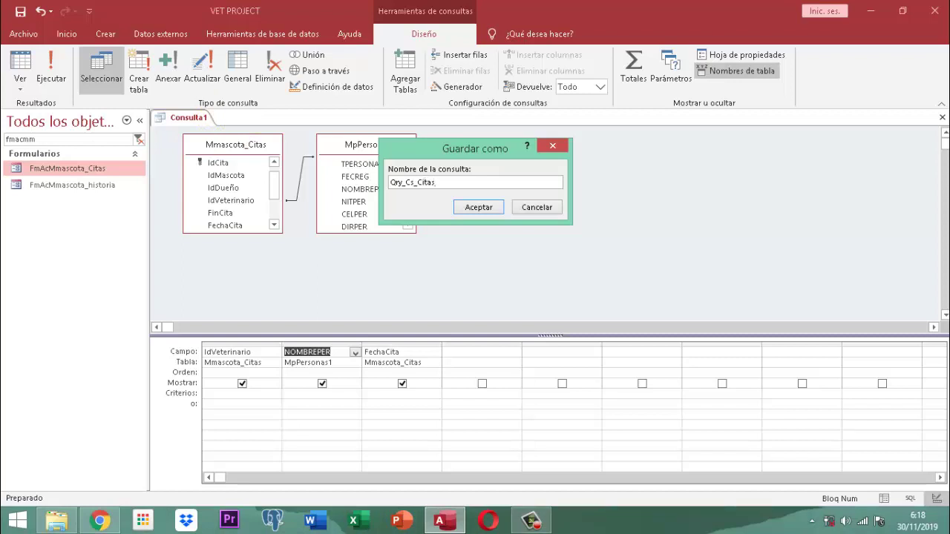
type("_Vet")
left_click(487, 211)
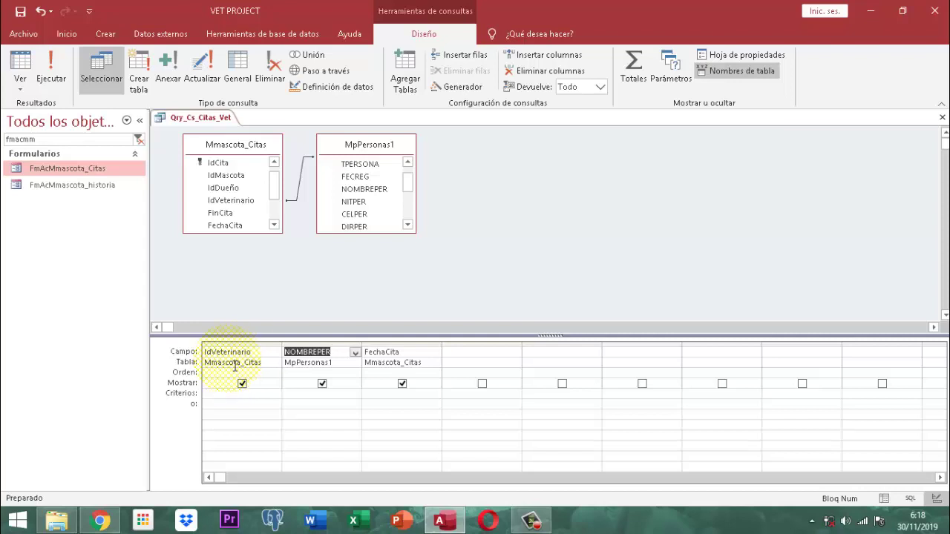
- Set the criterion of the IdVeterinario field to the user-defined function lvpIdVeterinario()
left_click(228, 395)
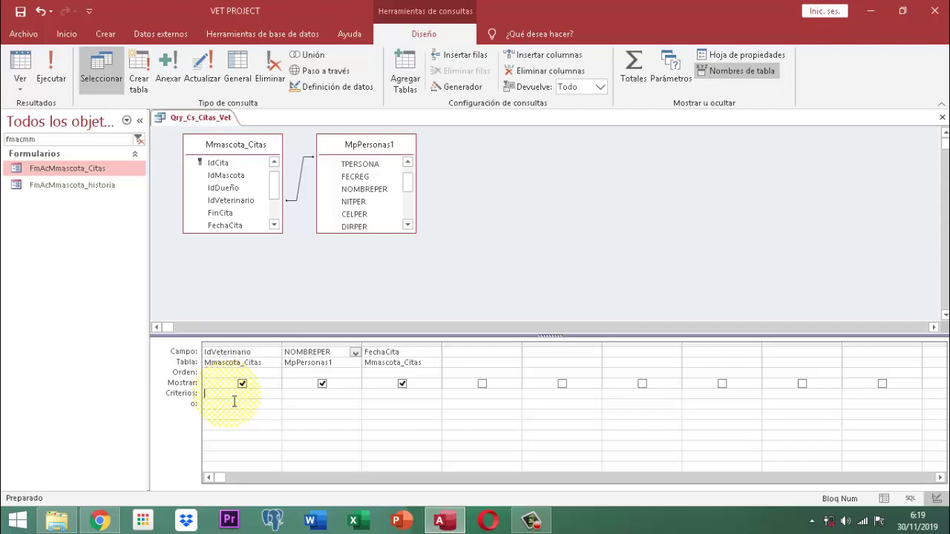
left_click(233, 401)
type("l")
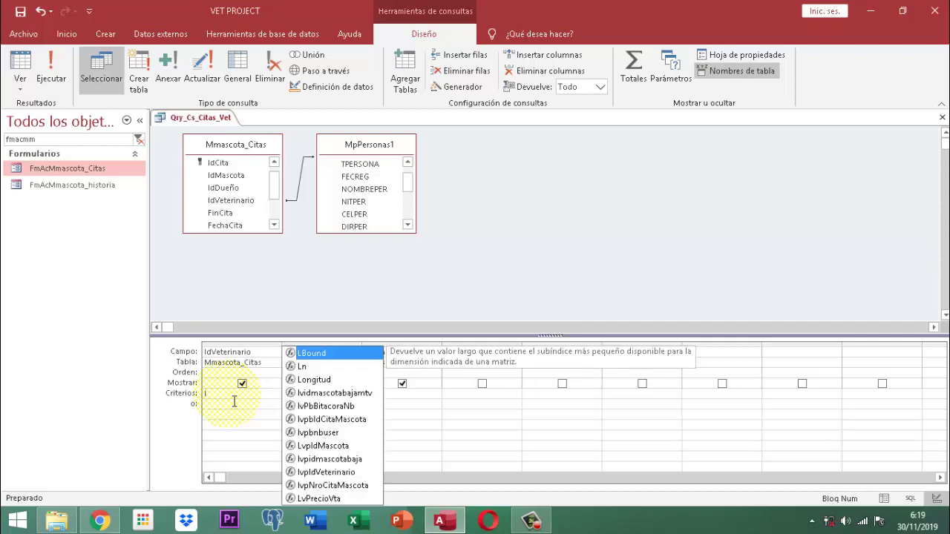
type("vpidv")
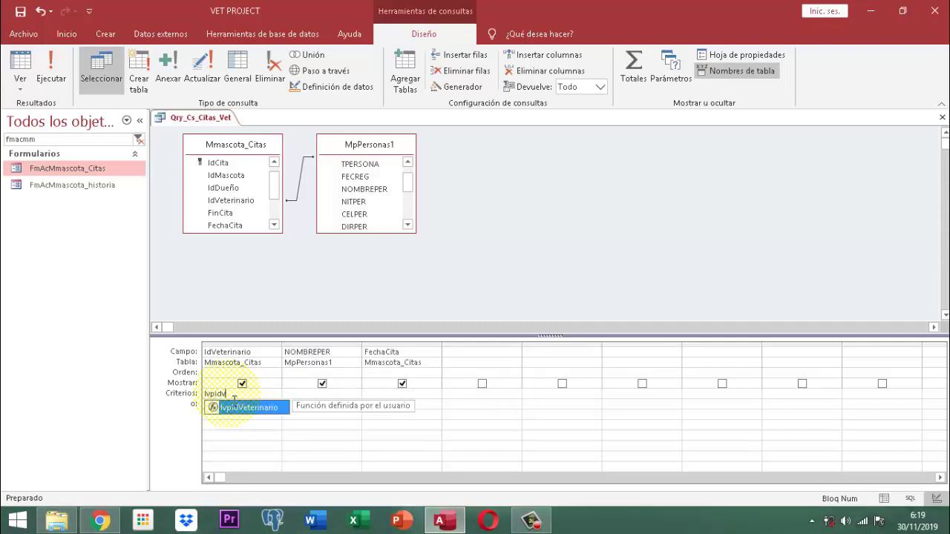
key("Tab")
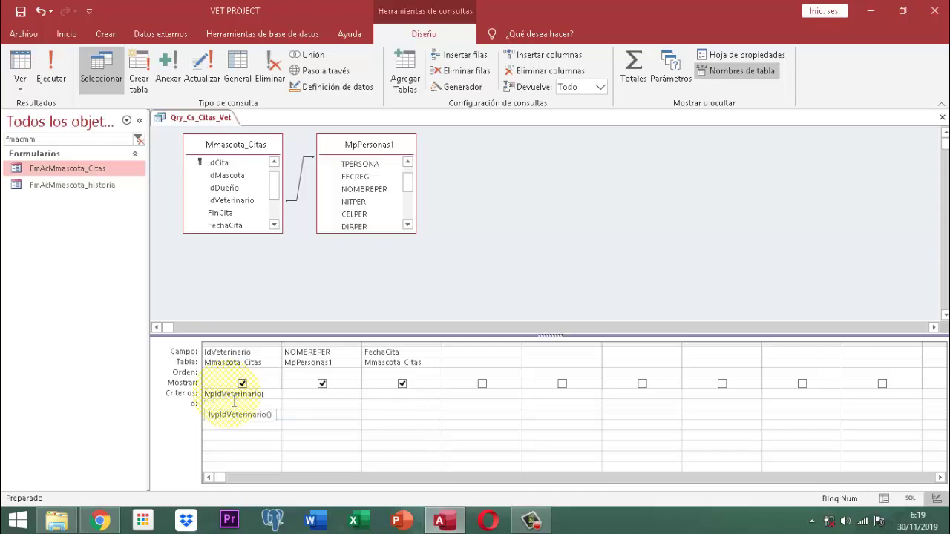
type(")")
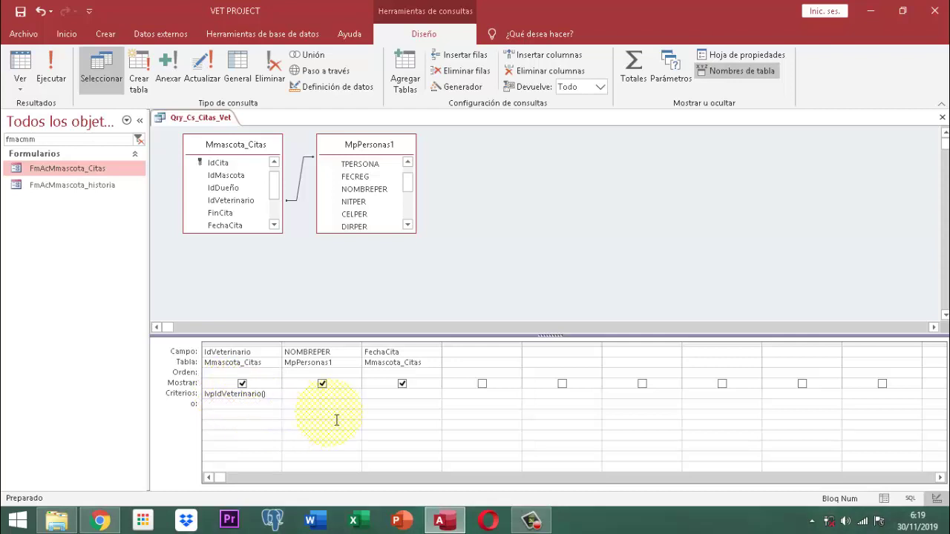
- Set the criterion of the FechaCita field to =[Formularios]![FmAcMmascota_Citas]![FechaCita]
left_click(392, 399)
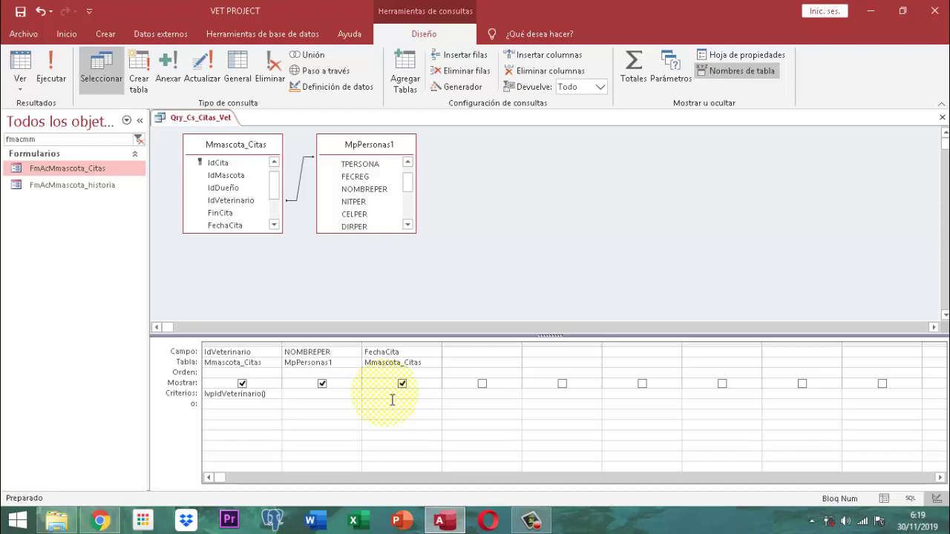
type("=")
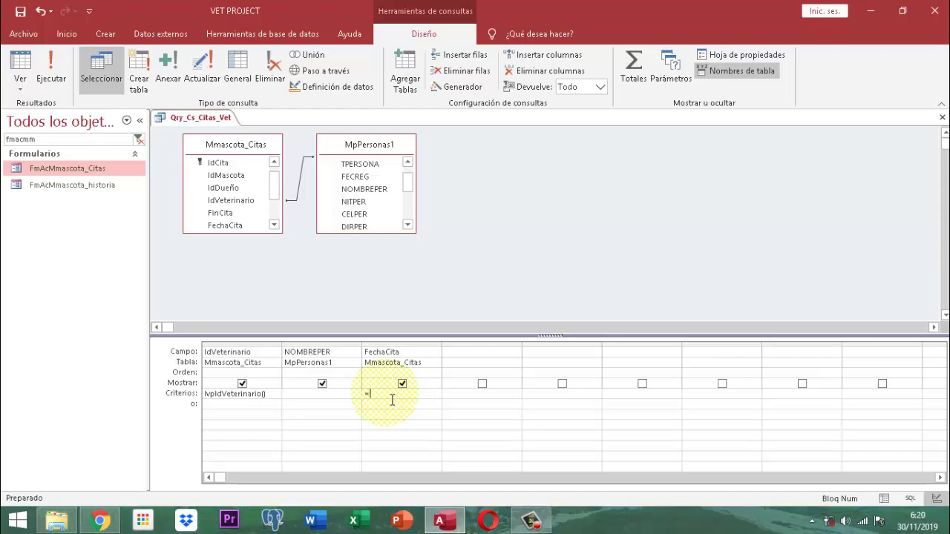
type("[f")
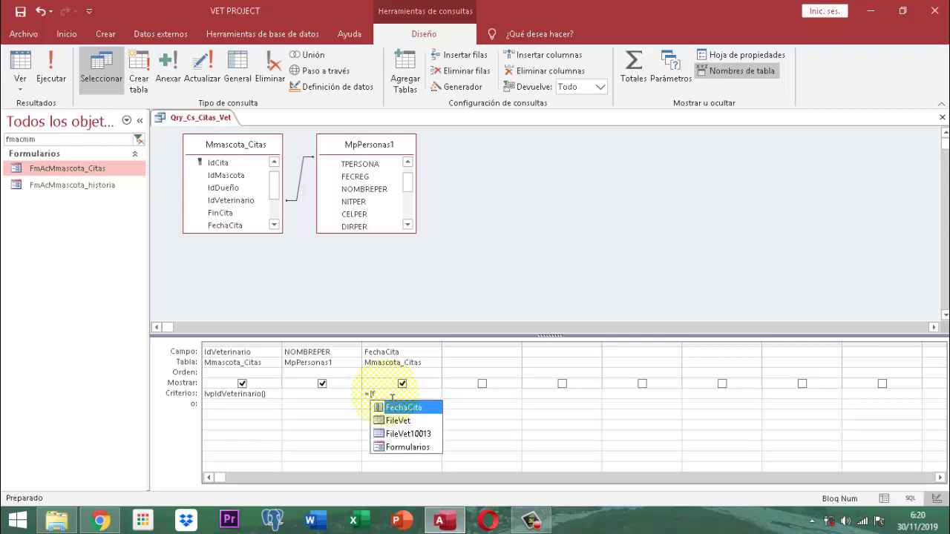
type("or")
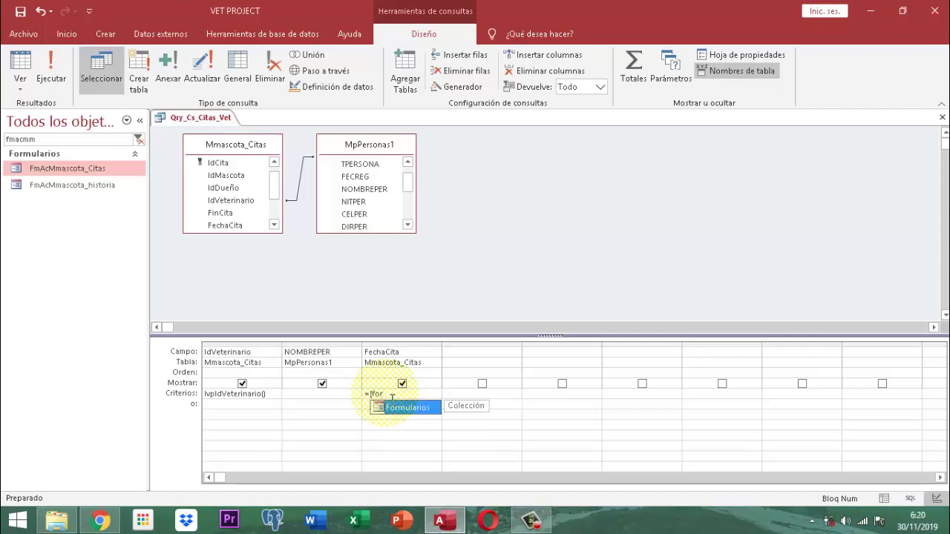
key("Tab")
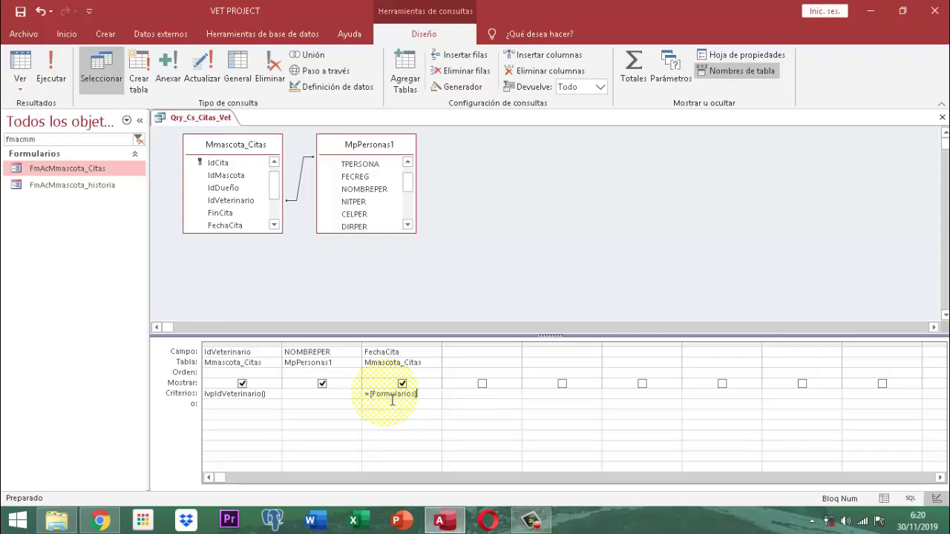
type("!")
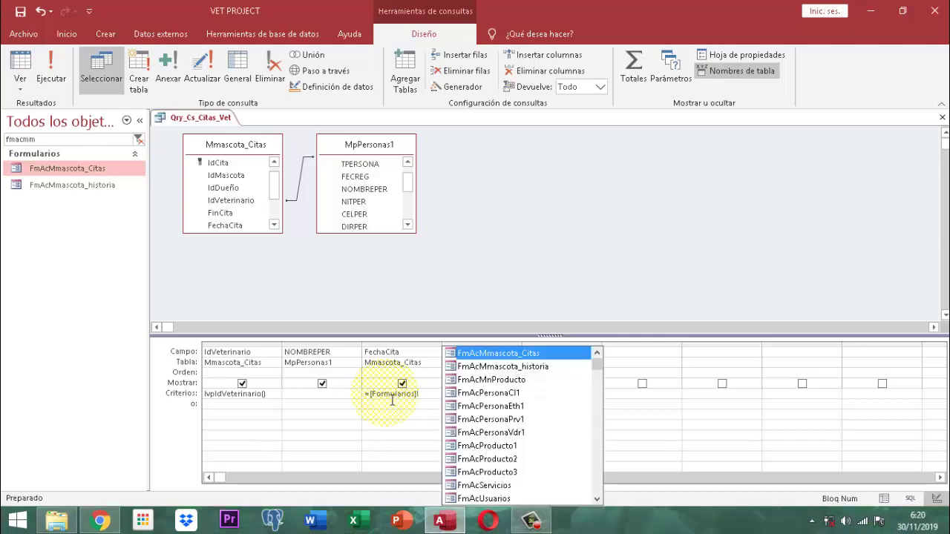
type("fmacmm")
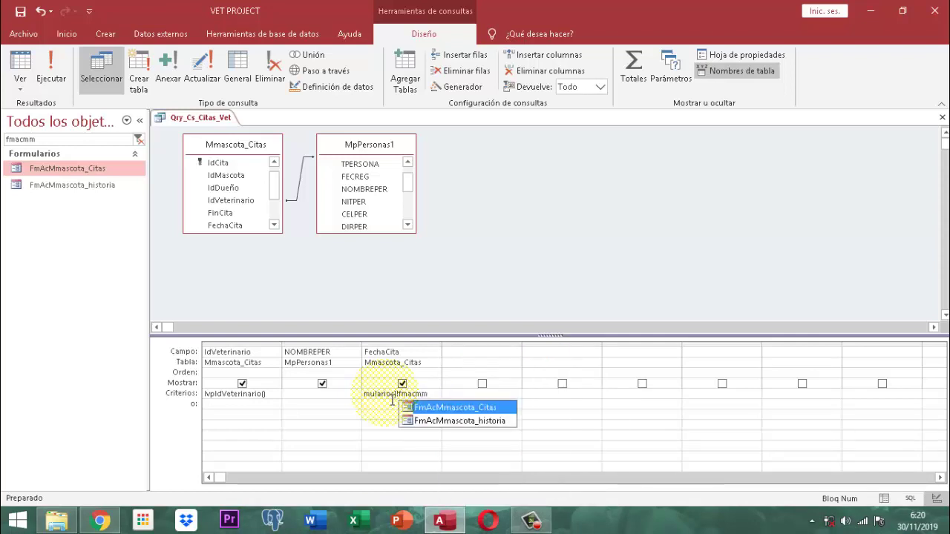
key("Down")
key("Up")
key("Tab")
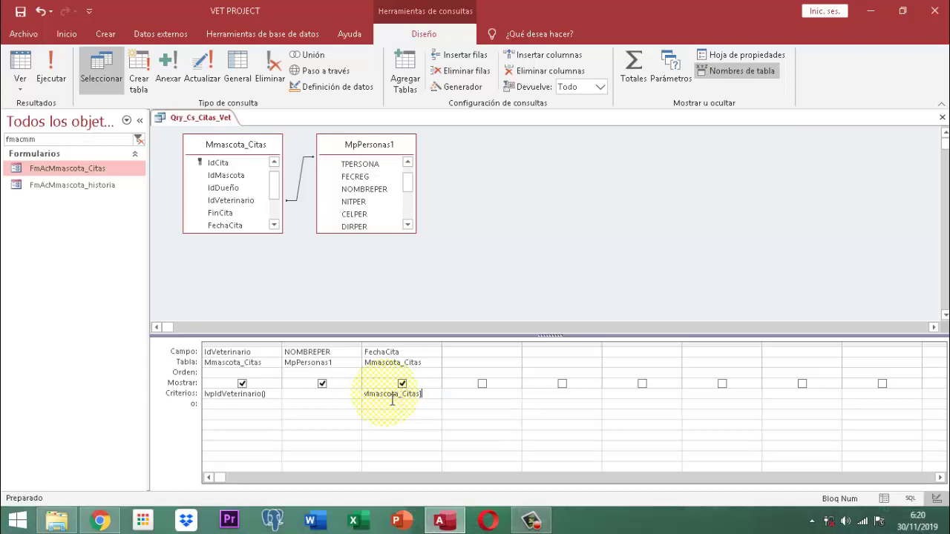
type("!")
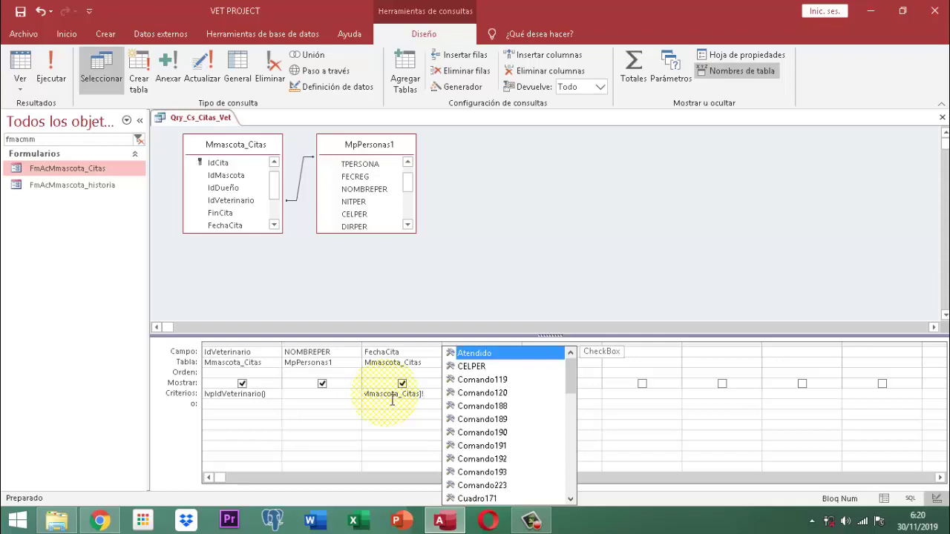
type("f")
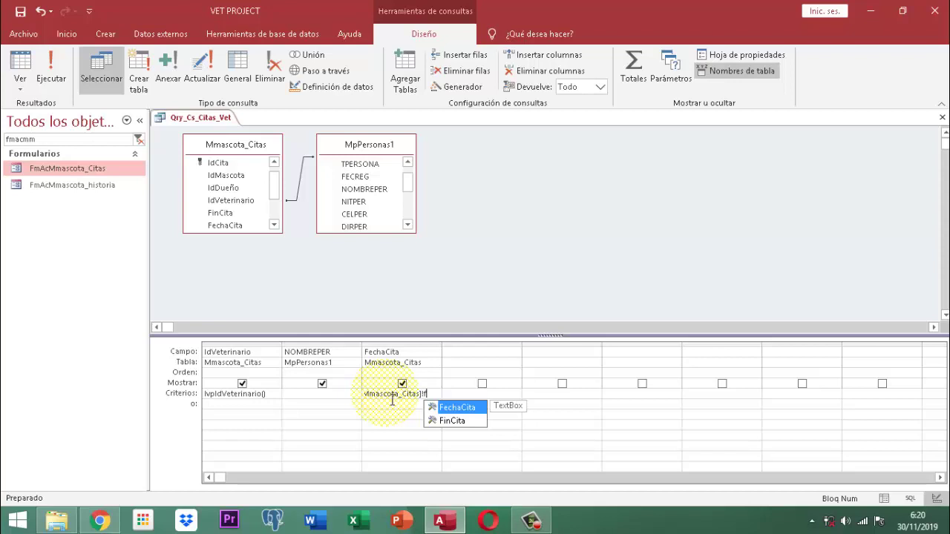
key("Tab")
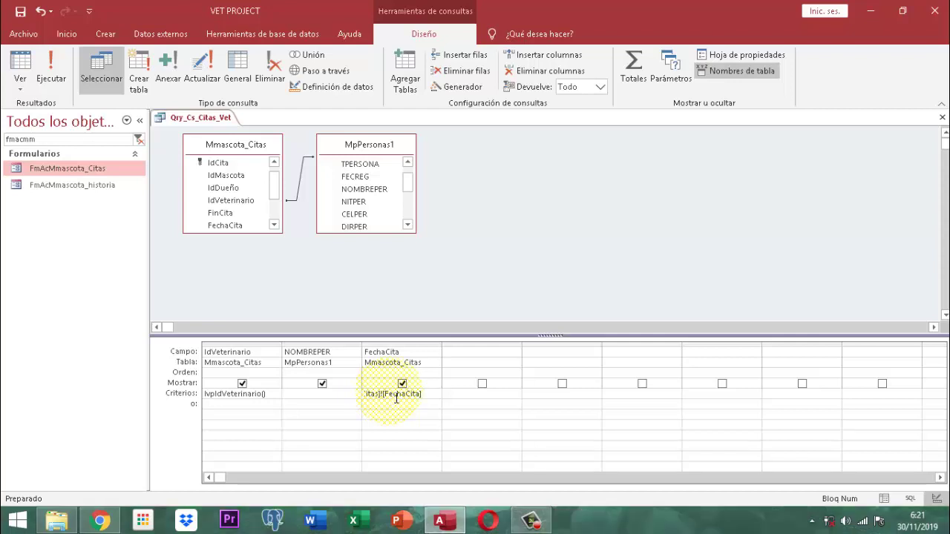
- Save the Qry_Cs_Citas_Vet query with its new criteria and close it
right_click(205, 119)
left_click(238, 123)
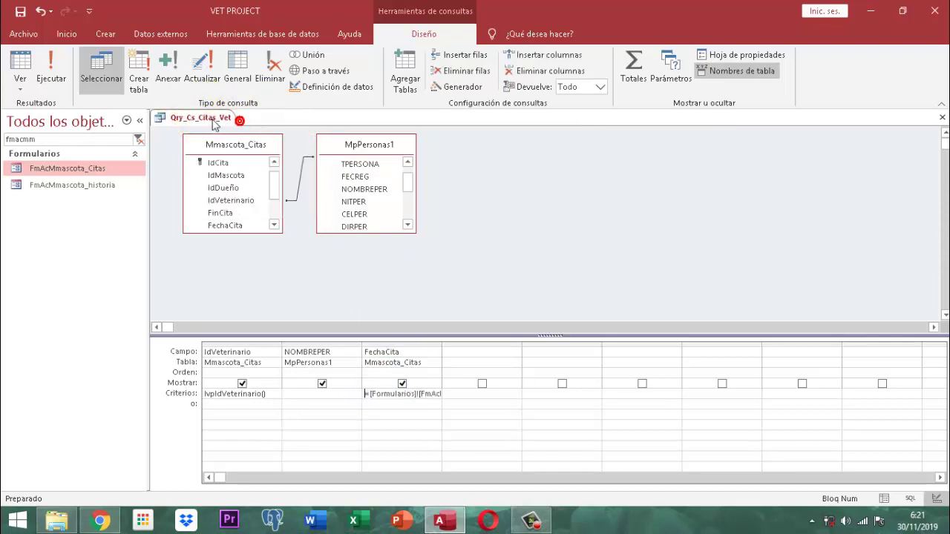
right_click(214, 120)
left_click(246, 145)
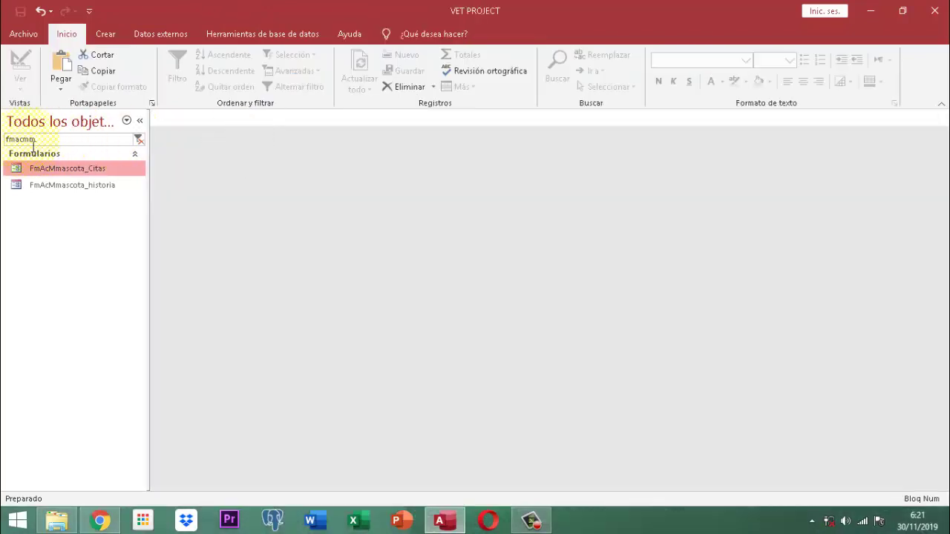
- Filter the database objects by fmcsmm and open the FmCsMmascota_Citas_Vet form in design view
left_click_drag(38, 140, 2, 144)
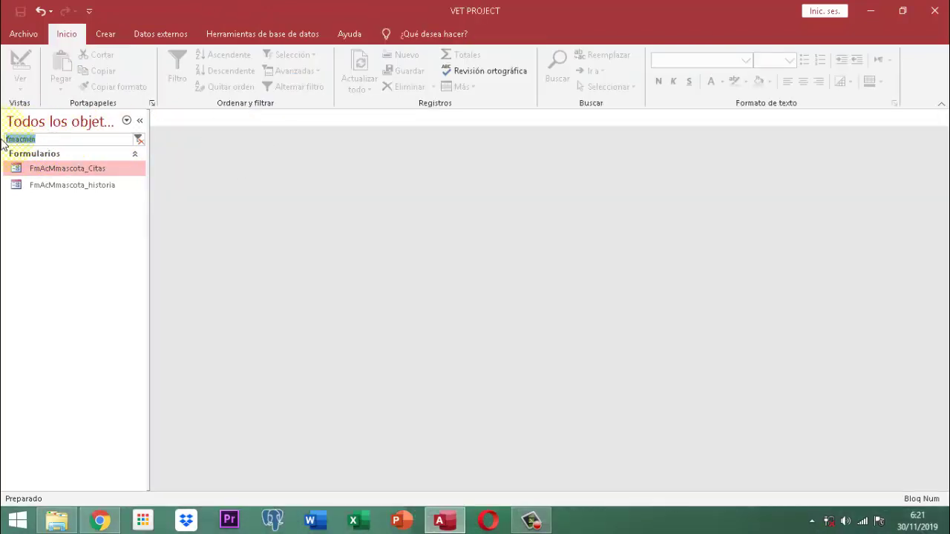
type("fm")
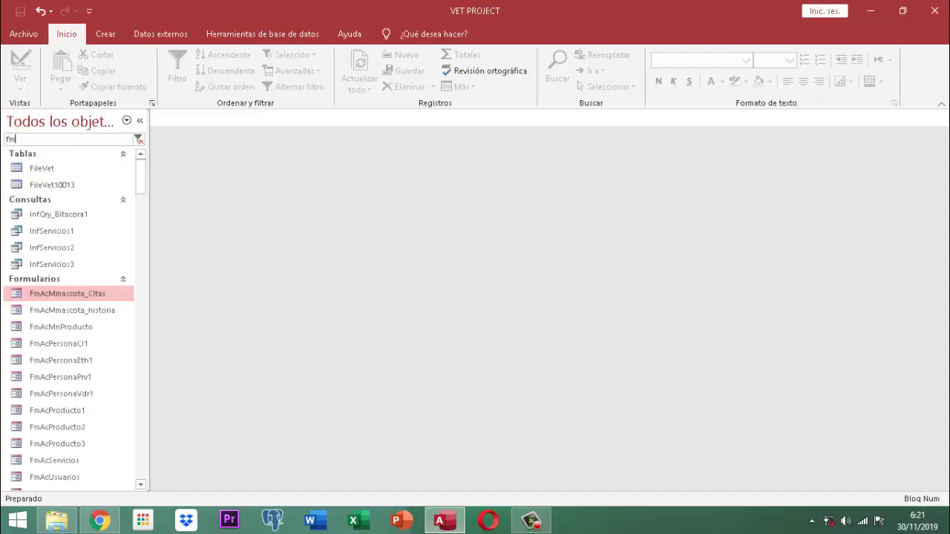
type("csmm")
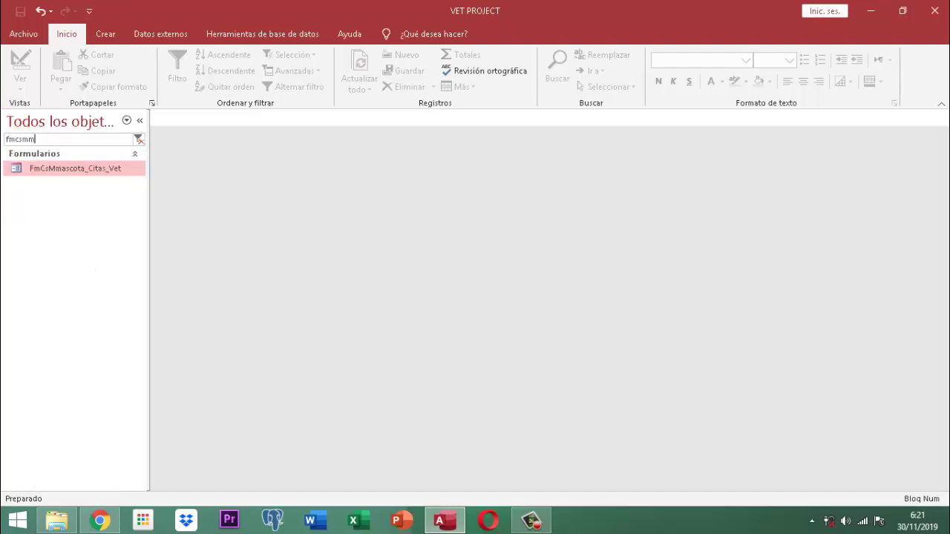
right_click(97, 164)
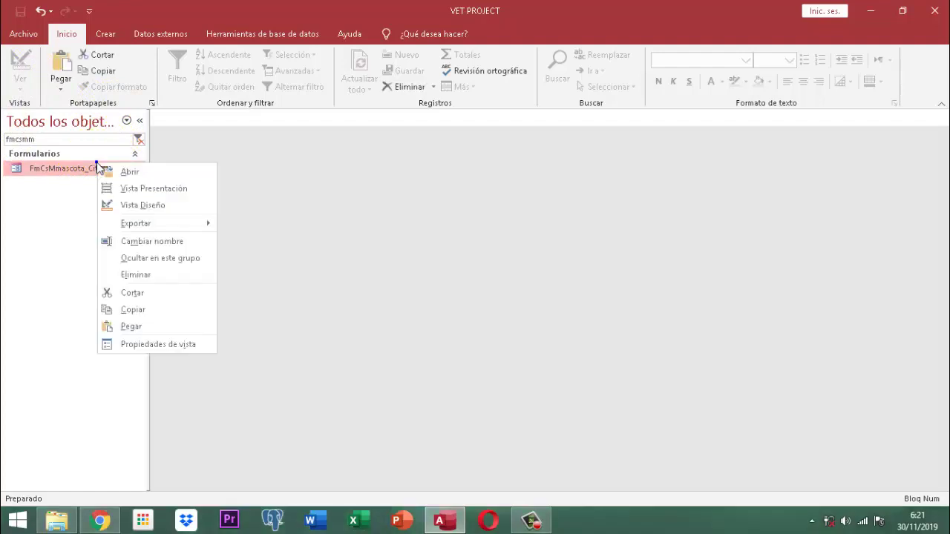
left_click(130, 202)
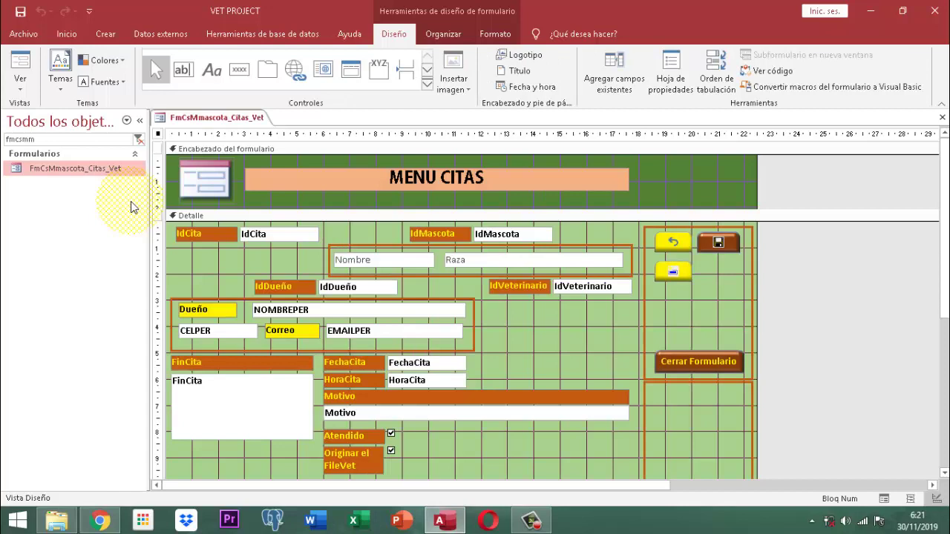
- Change the title label in the form header to read CONSULTAR CITAS LABOR VETER
left_click(417, 180)
double_click(417, 180)
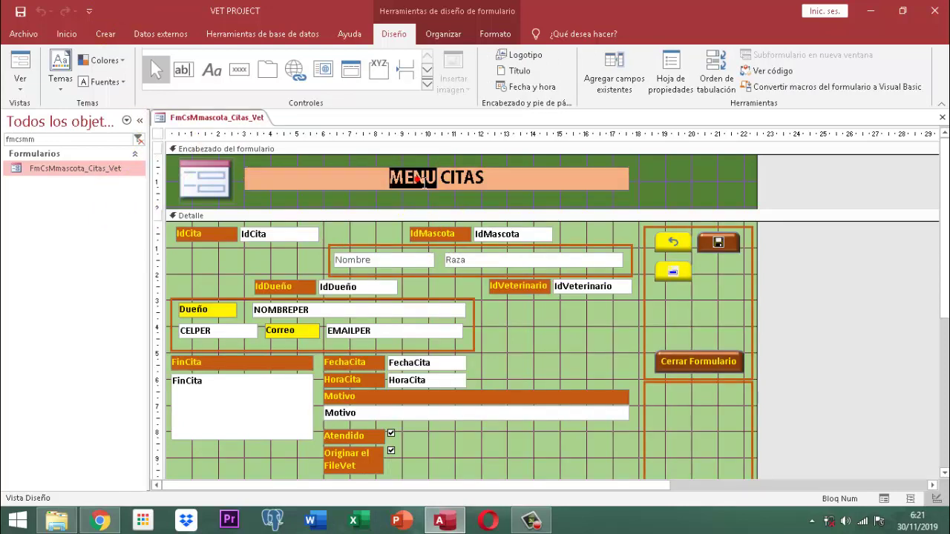
type("c")
key("BackSpace")
key("Caps_Lock")
type("C")
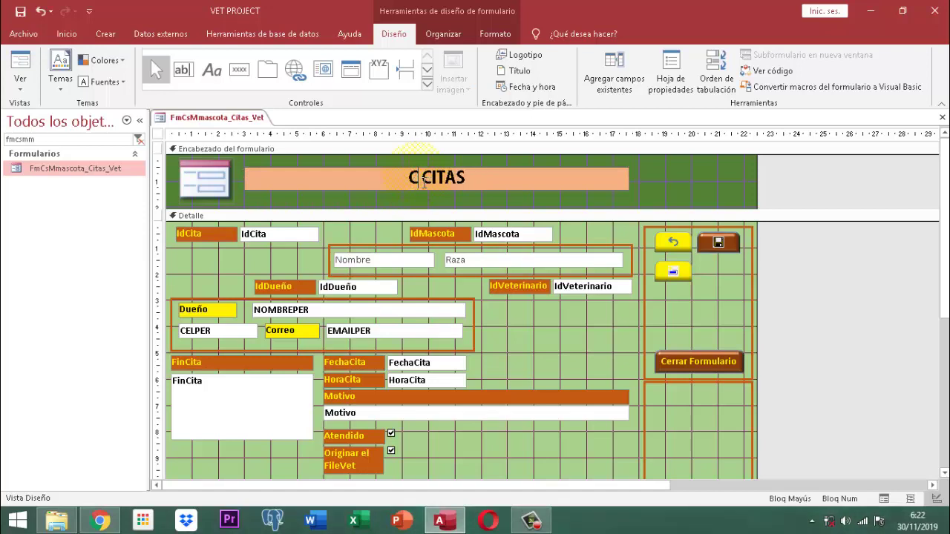
type("ONSULTAR")
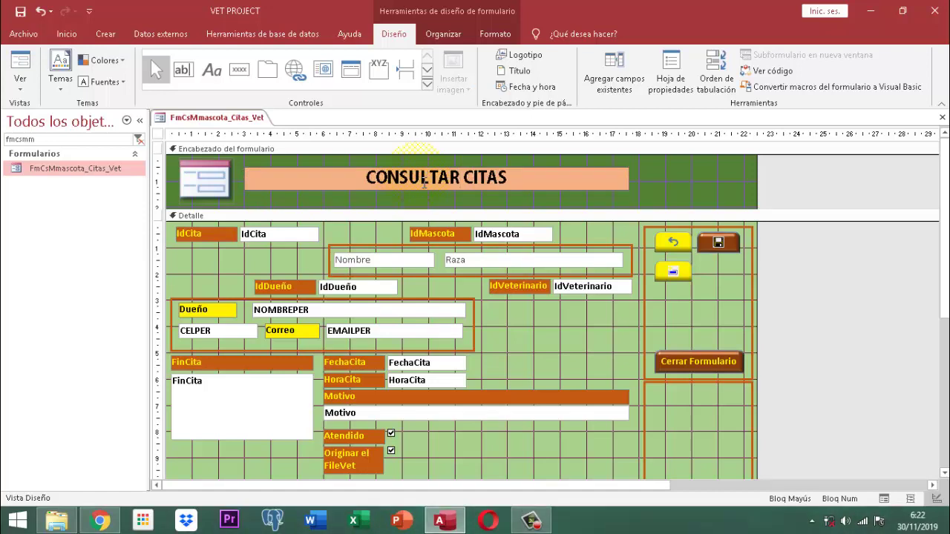
key("End")
type("LAB")
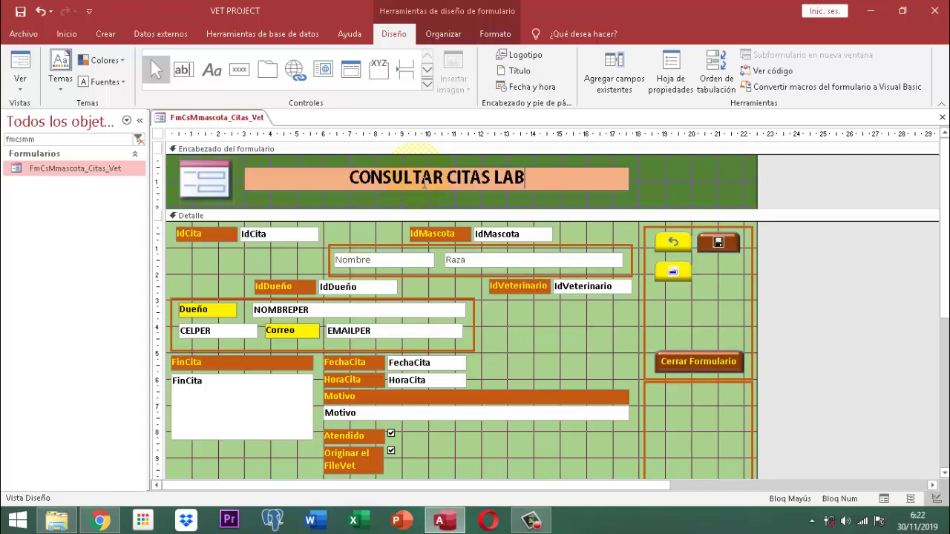
type("OR VETER")
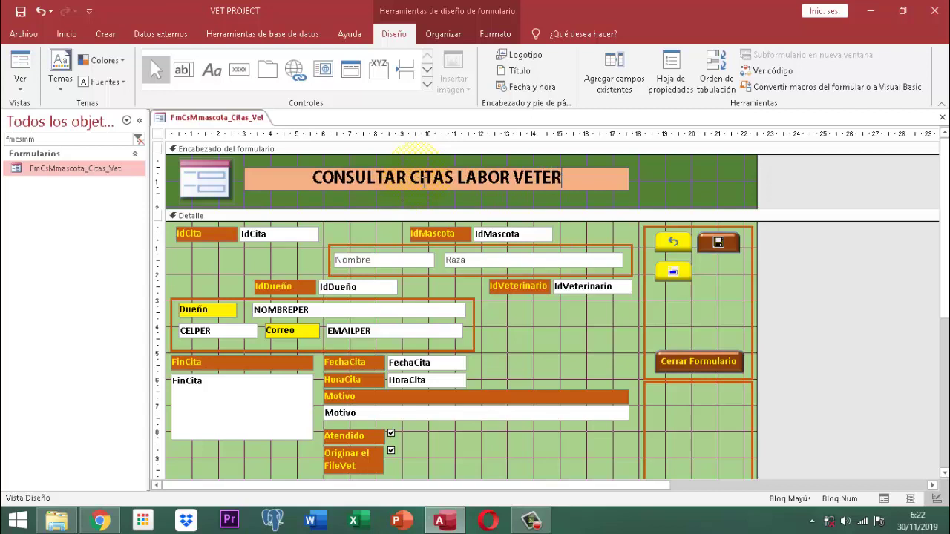